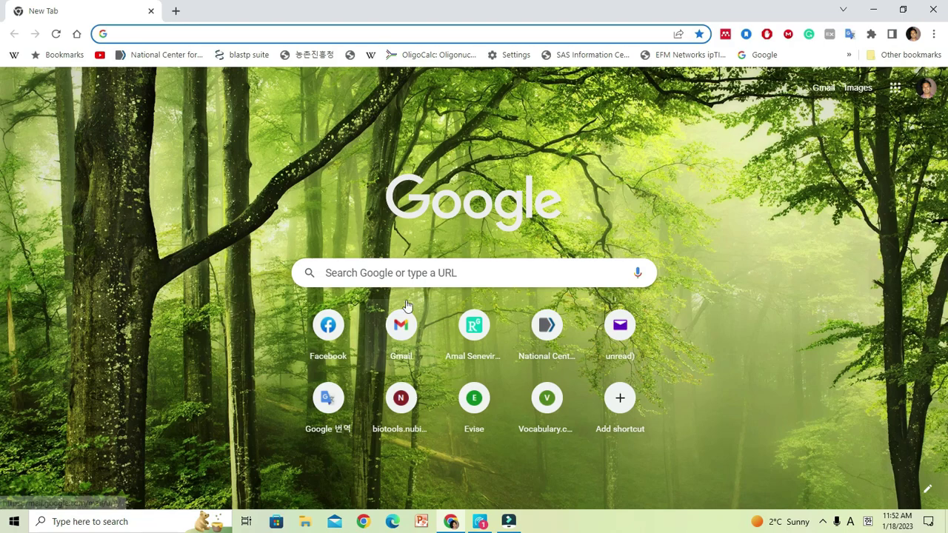
# Search Google for NCBI and open the National Center for Biotechnology Information website.
pyautogui.click(420, 272)
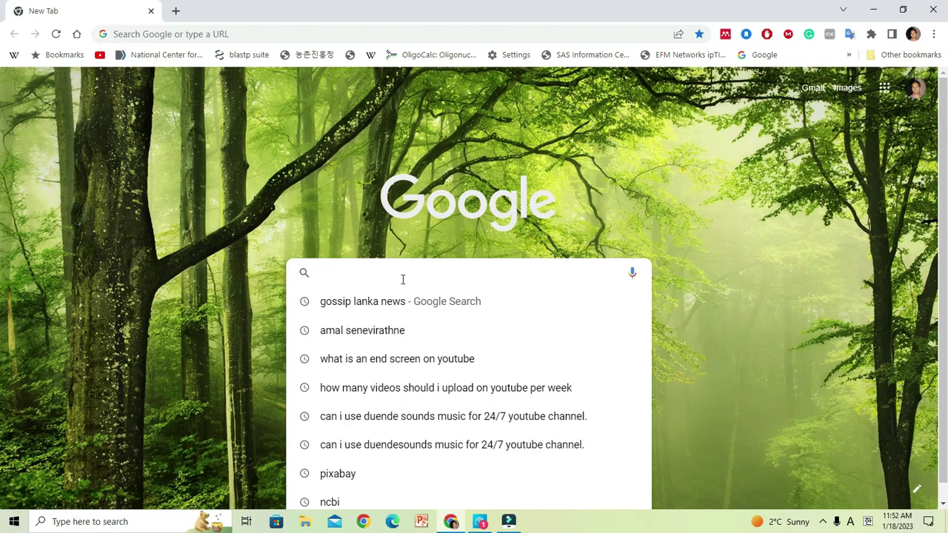
pyautogui.write('NCBI')
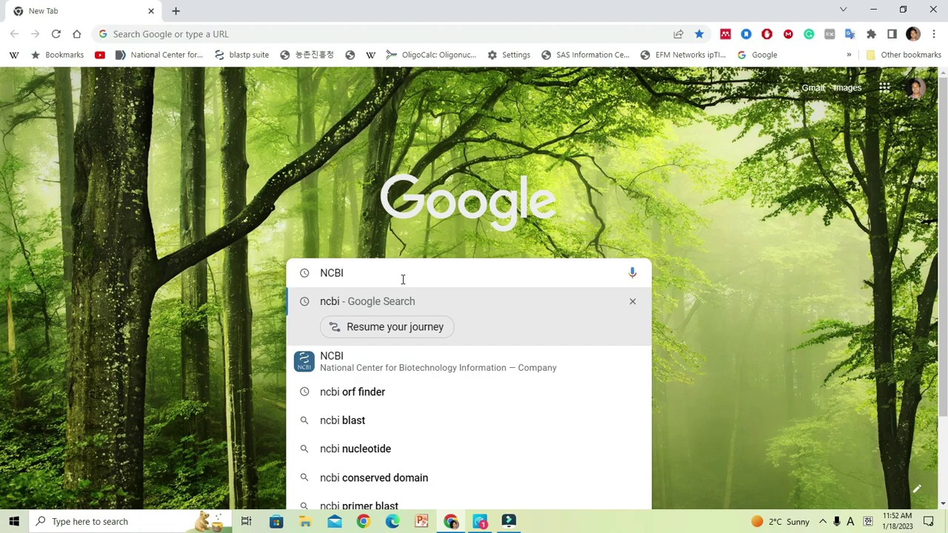
pyautogui.press('Return')
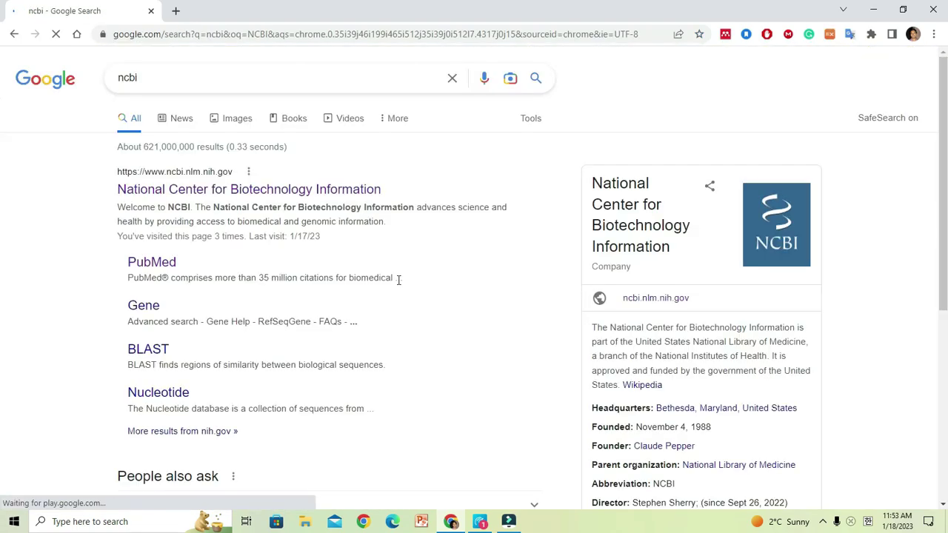
pyautogui.click(135, 191)
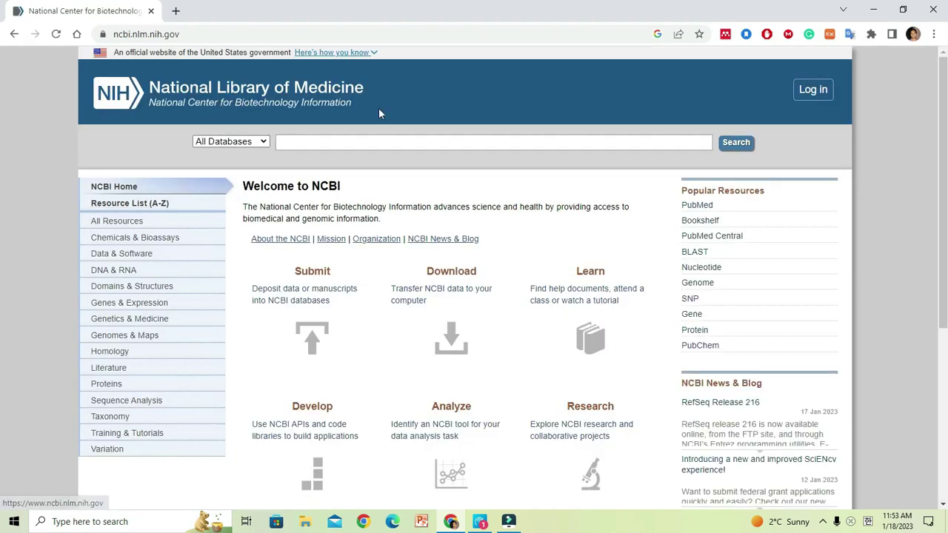
# Choose the GEO DataSets database on the NCBI site and search it for Cancer.
pyautogui.click(263, 142)
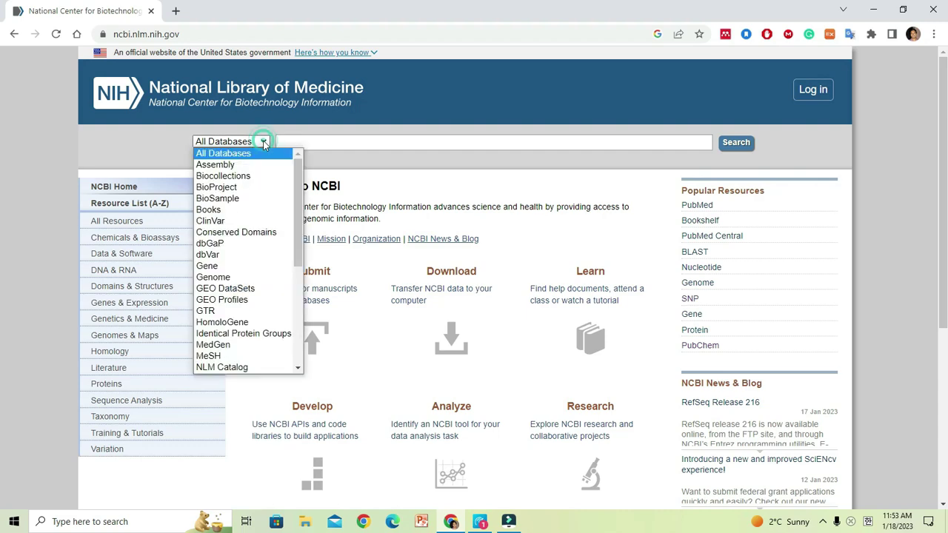
pyautogui.click(228, 291)
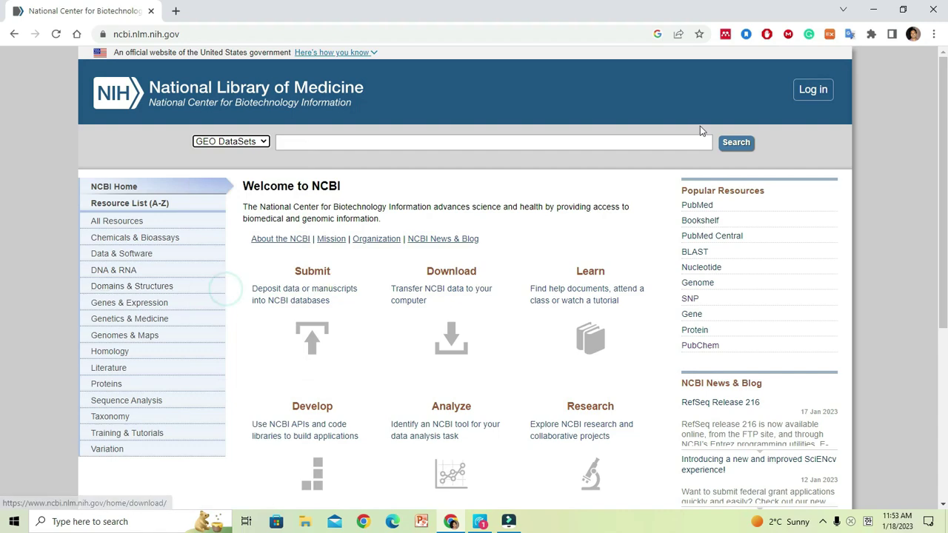
pyautogui.click(733, 144)
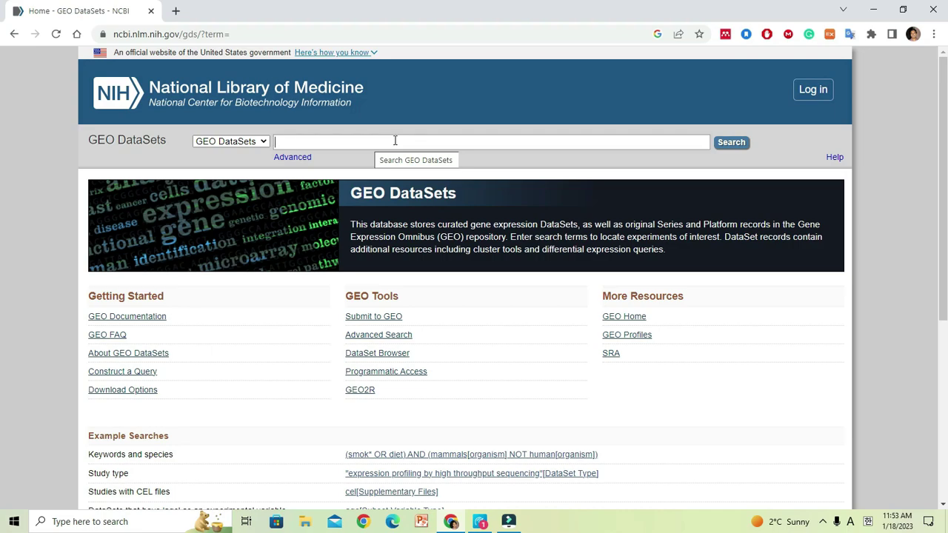
pyautogui.click(484, 146)
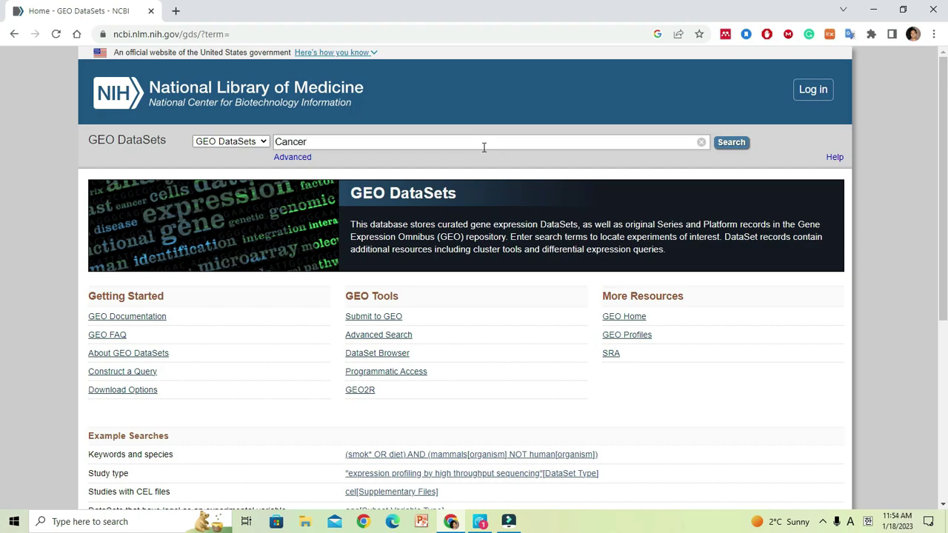
pyautogui.press('Return')
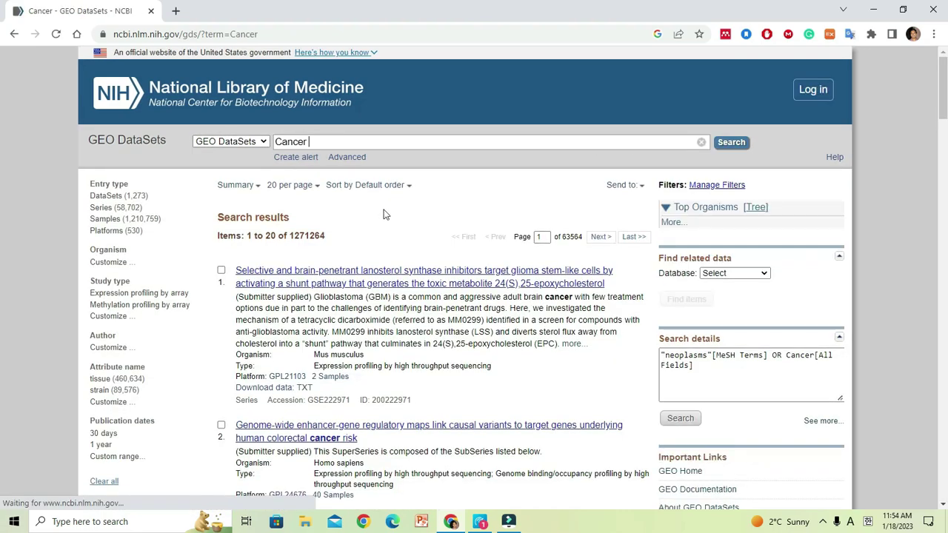
# Open the GEO2R analysis of series GSE215265, the alveolar soft part sarcoma study at the end of the first results page.
pyautogui.scroll(-1, 349, 237)
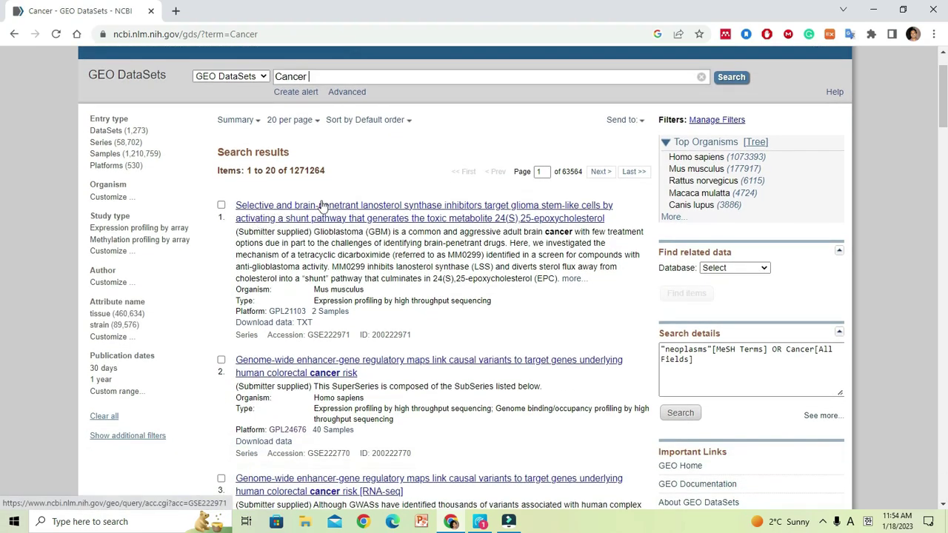
pyautogui.scroll(-1, 416, 228)
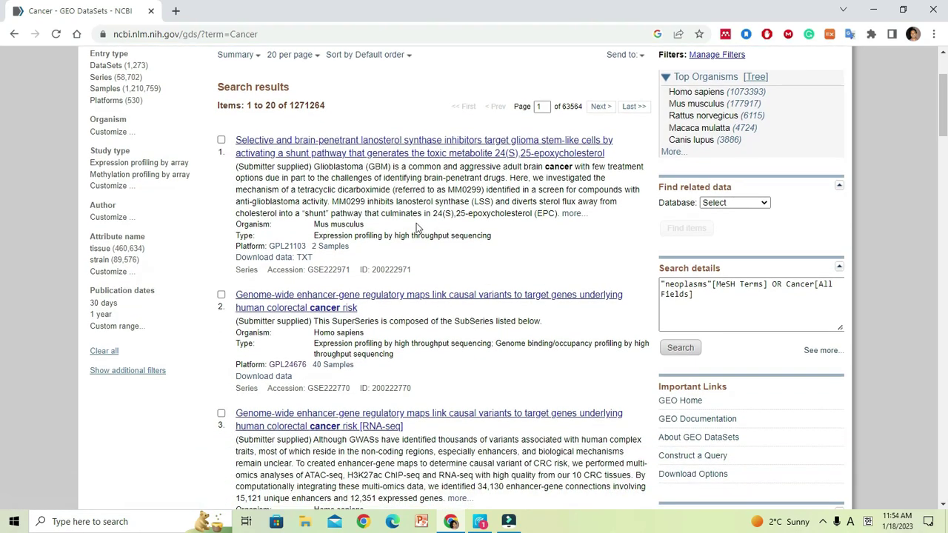
pyautogui.scroll(-5, 378, 251)
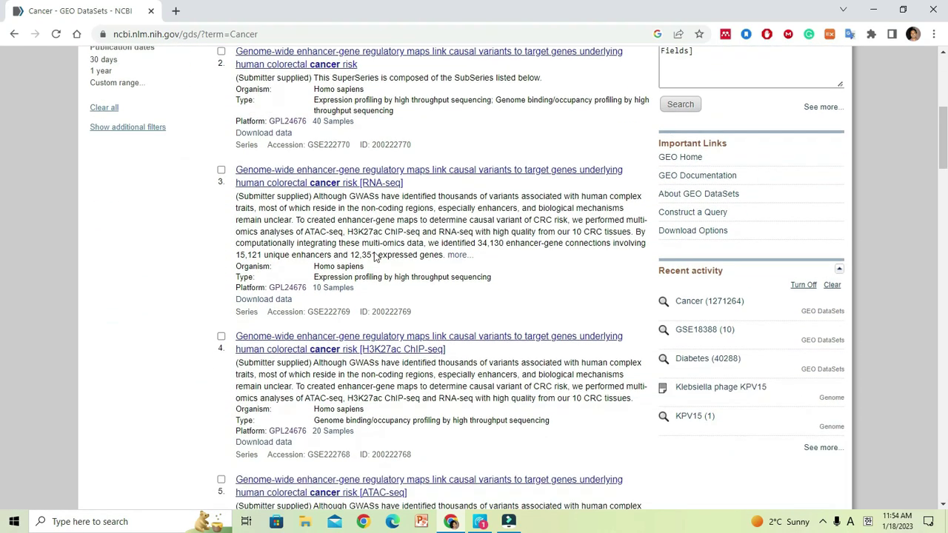
pyautogui.scroll(-7, 376, 257)
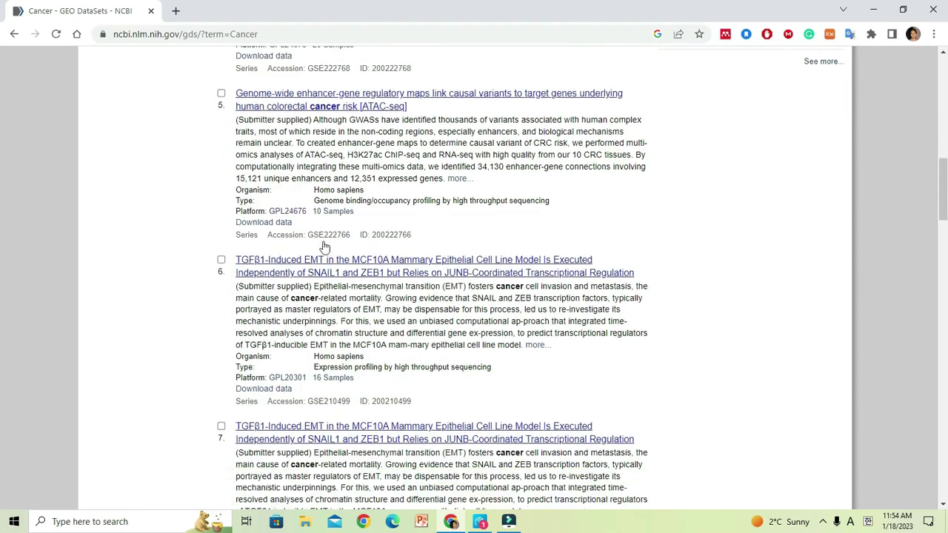
pyautogui.scroll(-4, 293, 252)
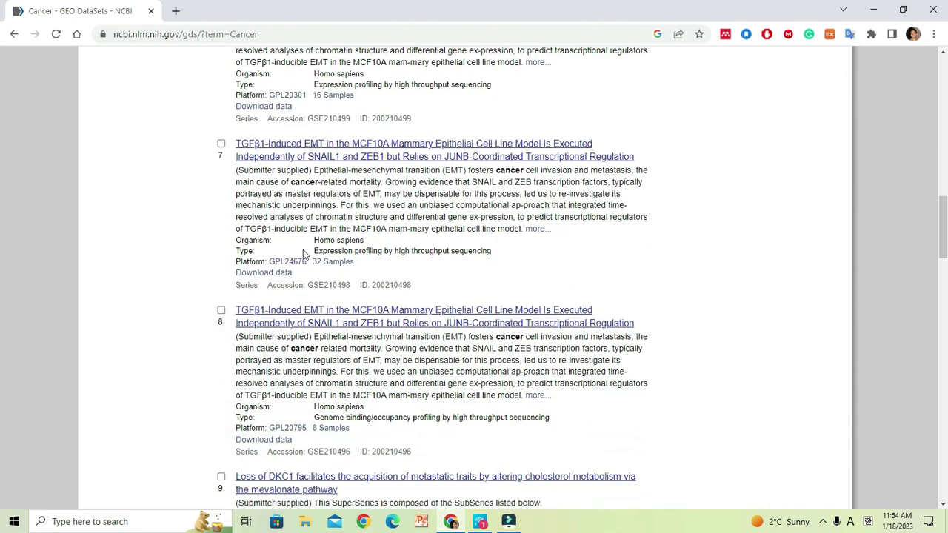
pyautogui.scroll(-7, 294, 259)
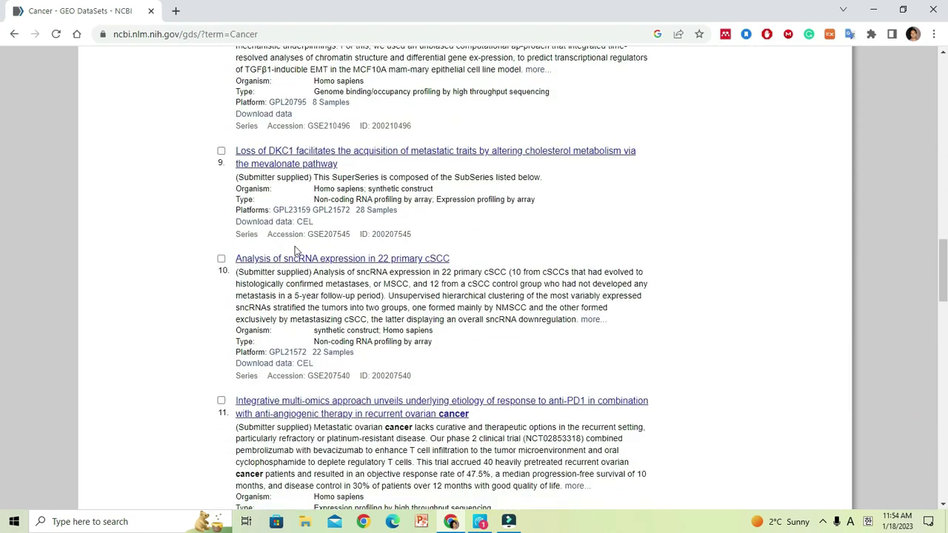
pyautogui.scroll(-10, 293, 244)
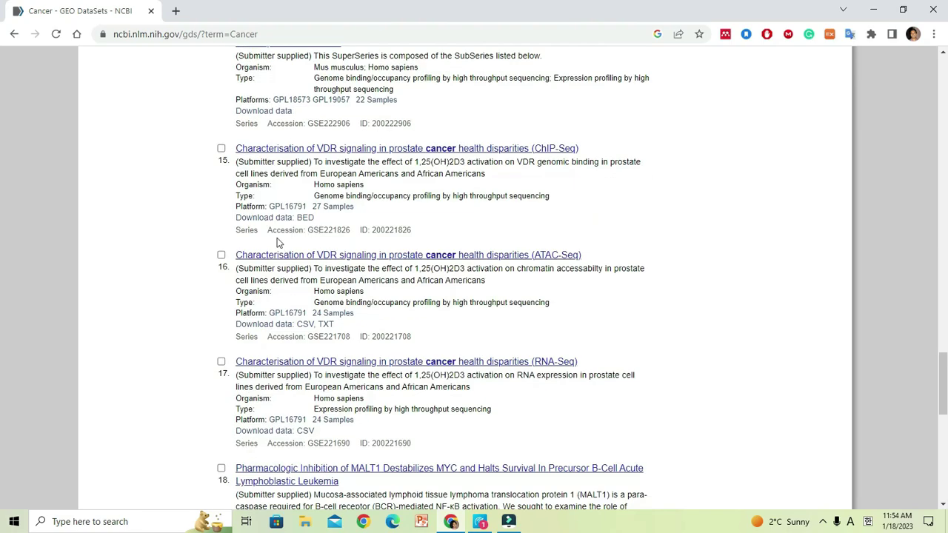
pyautogui.scroll(-5, 280, 241)
pyautogui.scroll(-3, 278, 242)
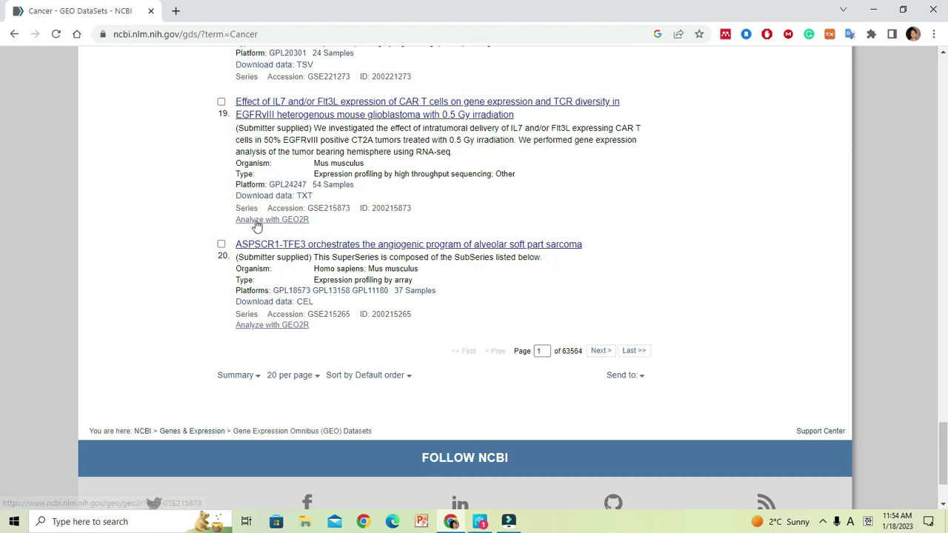
pyautogui.click(271, 327)
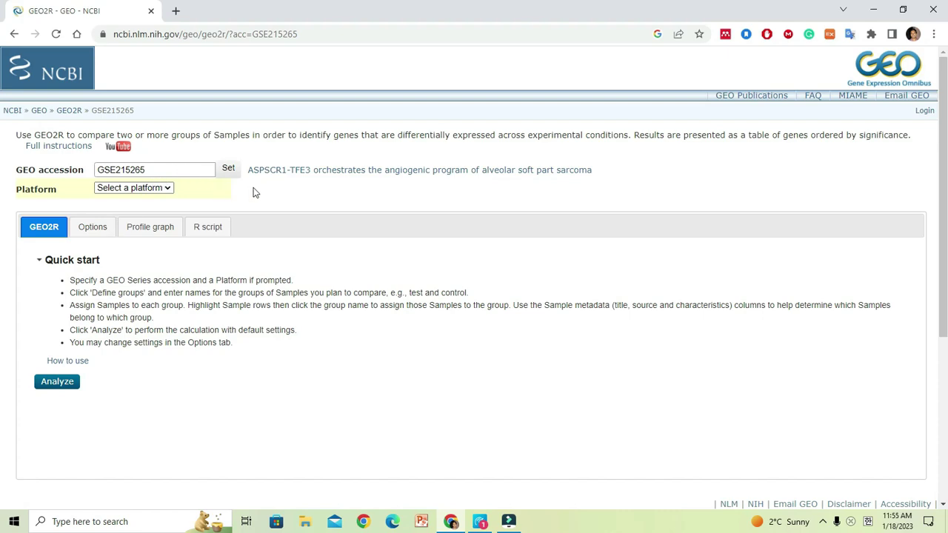
# Set the platform for the series to GPL11180 and review its sample list.
pyautogui.click(165, 188)
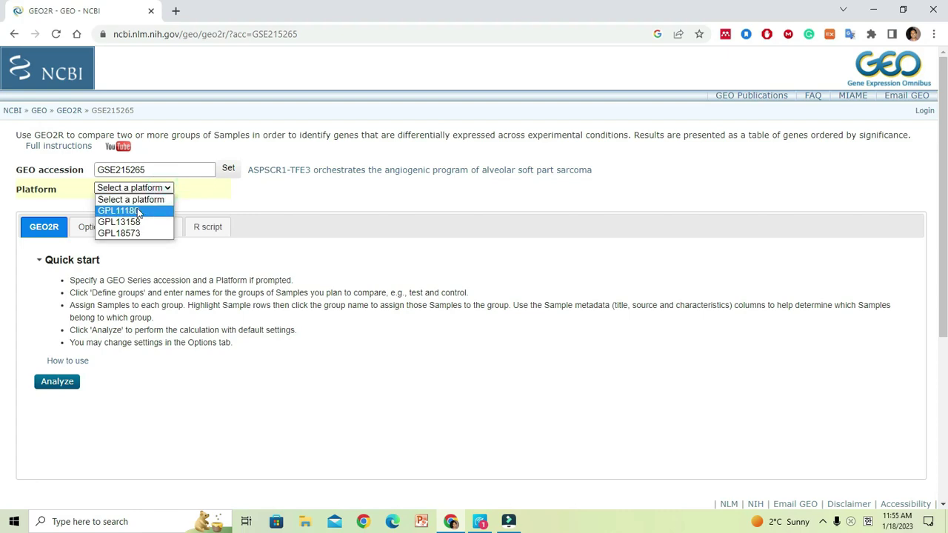
pyautogui.click(137, 211)
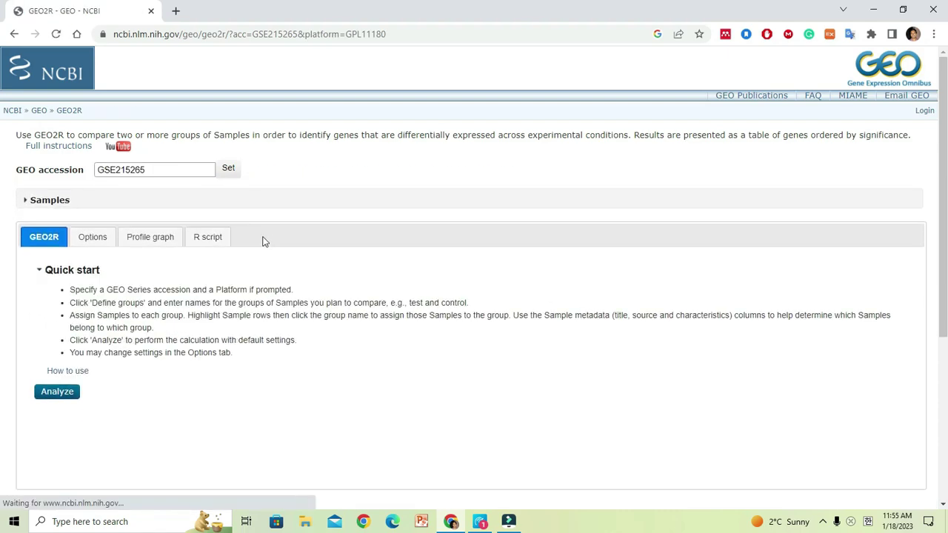
pyautogui.scroll(-1, 297, 227)
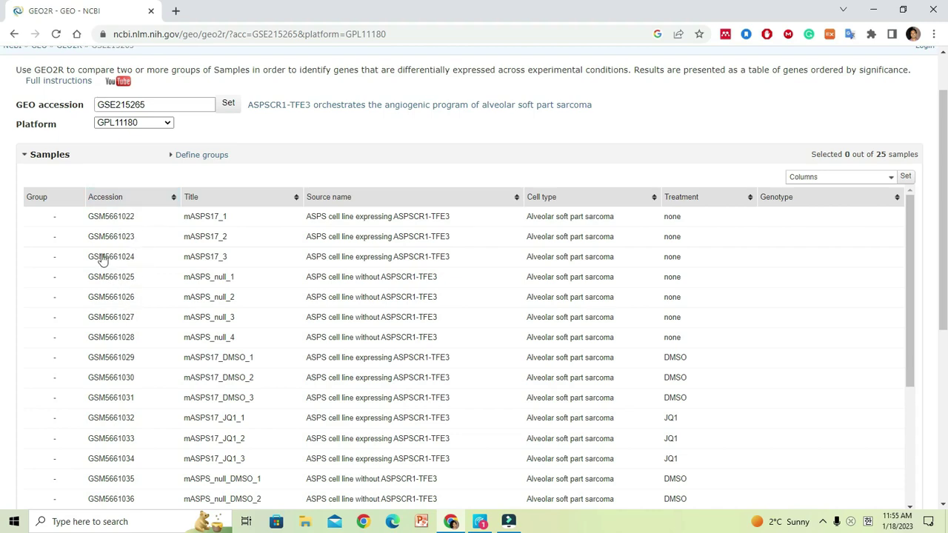
pyautogui.scroll(-1, 154, 305)
pyautogui.scroll(-3, 154, 305)
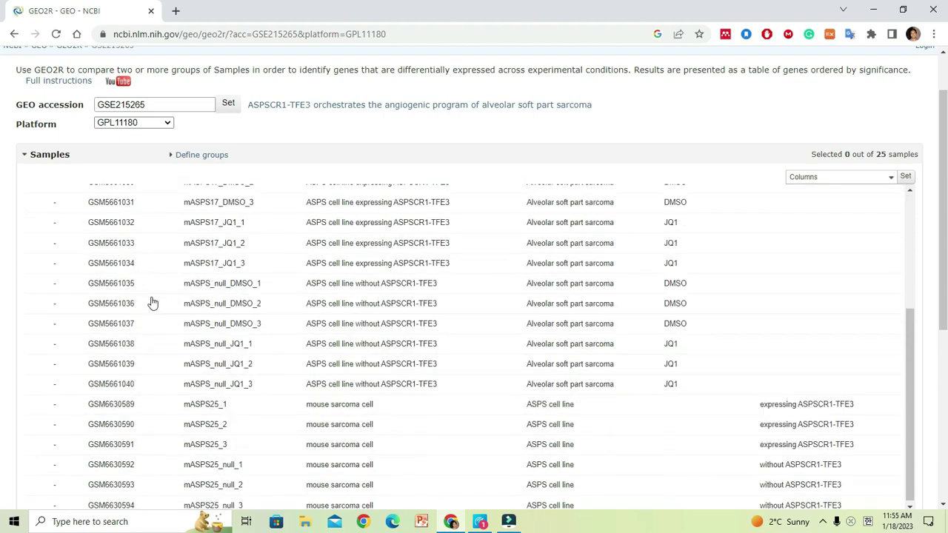
pyautogui.scroll(1, 196, 300)
pyautogui.scroll(2, 200, 297)
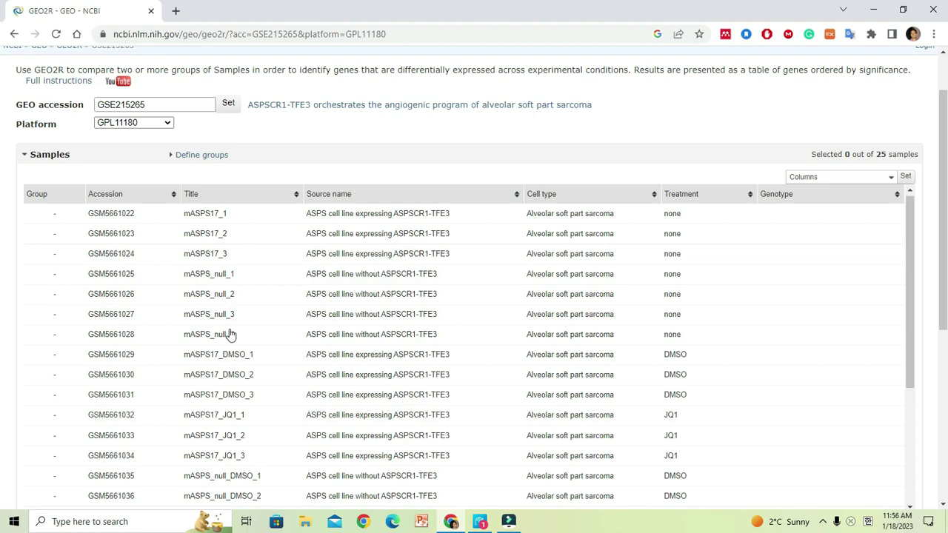
# Define two sample groups named mASPS17 and mASPS null.
pyautogui.click(200, 157)
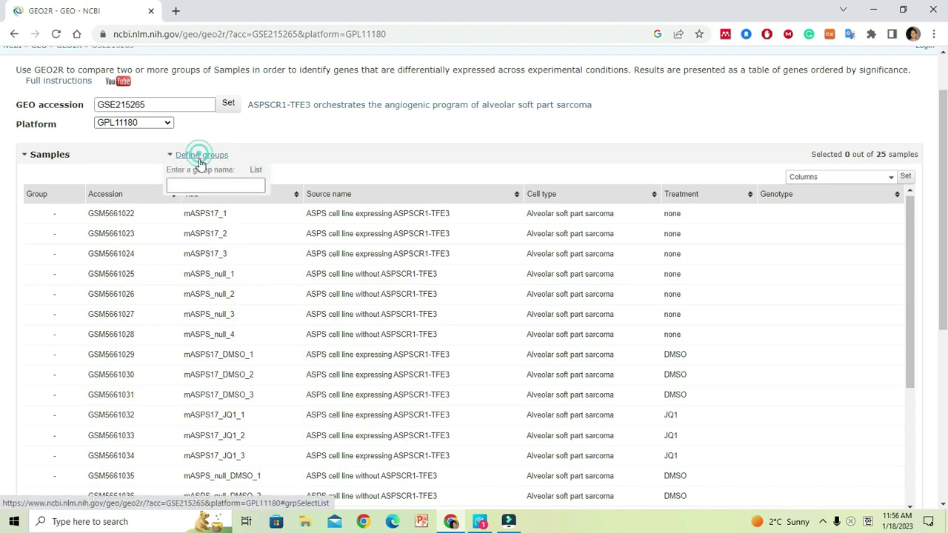
pyautogui.click(208, 187)
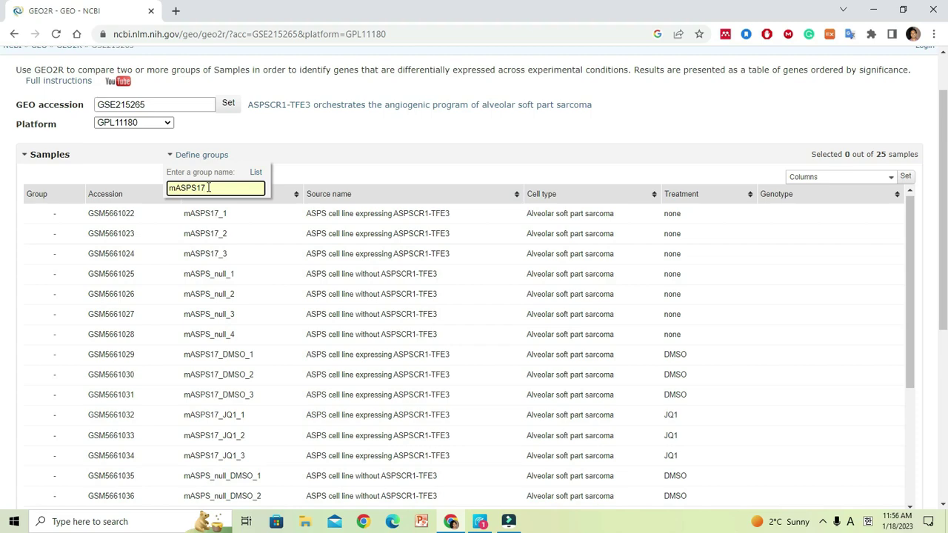
pyautogui.press('Return')
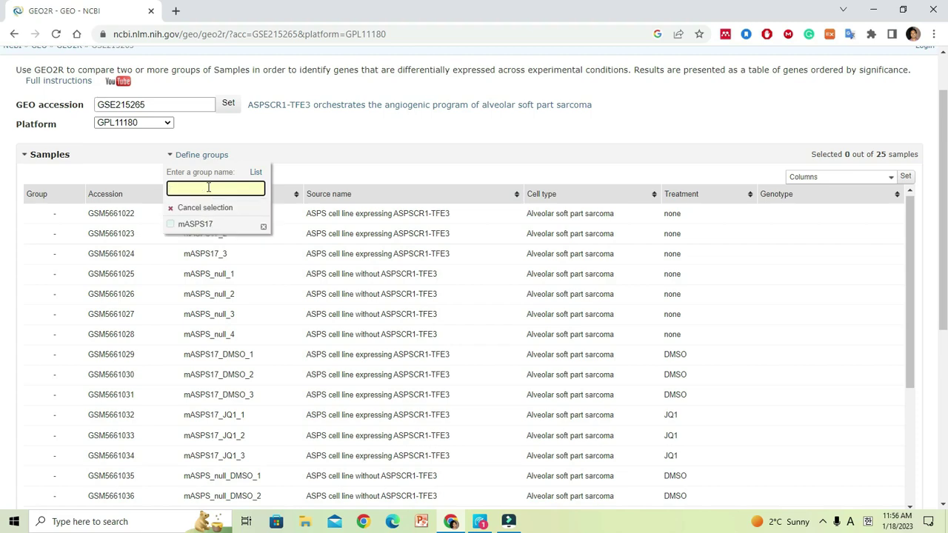
pyautogui.click(208, 187)
pyautogui.write('mASPS null')
pyautogui.press('Return')
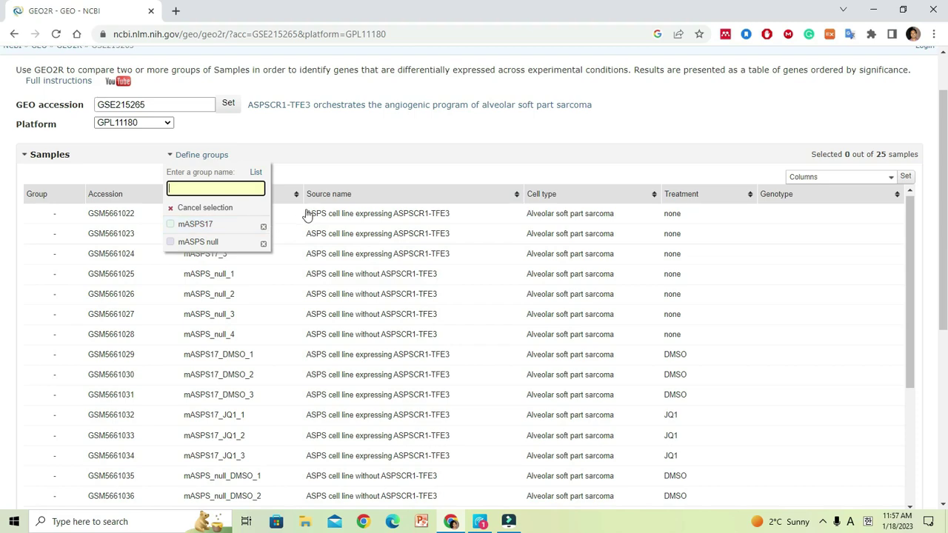
# Assign samples GSM5661022 to GSM5661024 to group mASPS17 and GSM5661025 to GSM5661028 to group mASPS null.
pyautogui.moveTo(296, 214); pyautogui.dragTo(296, 256)
pyautogui.click(172, 226)
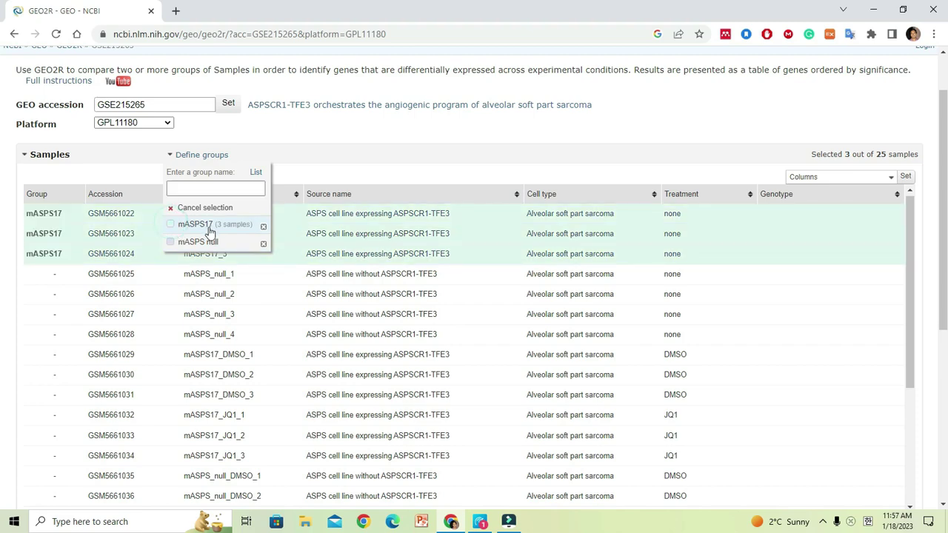
pyautogui.moveTo(235, 277); pyautogui.dragTo(239, 333)
pyautogui.click(172, 244)
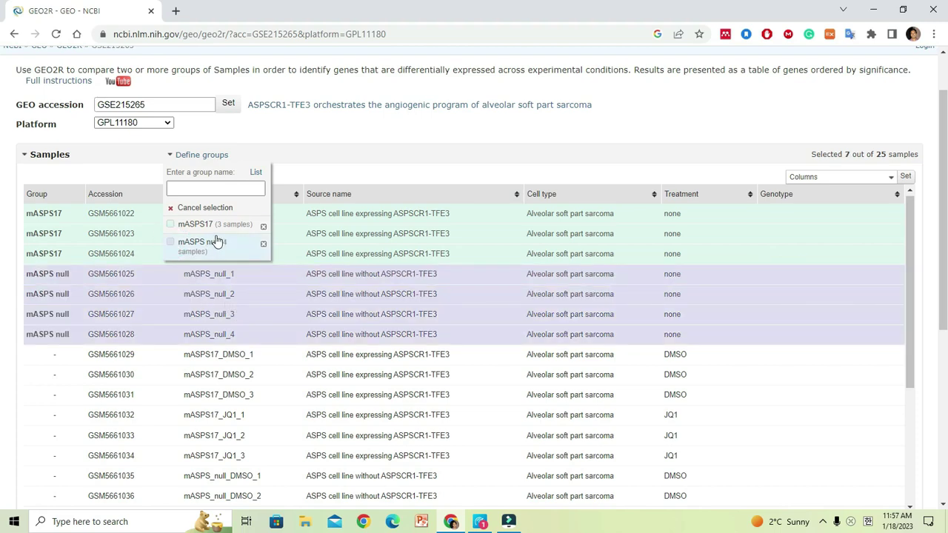
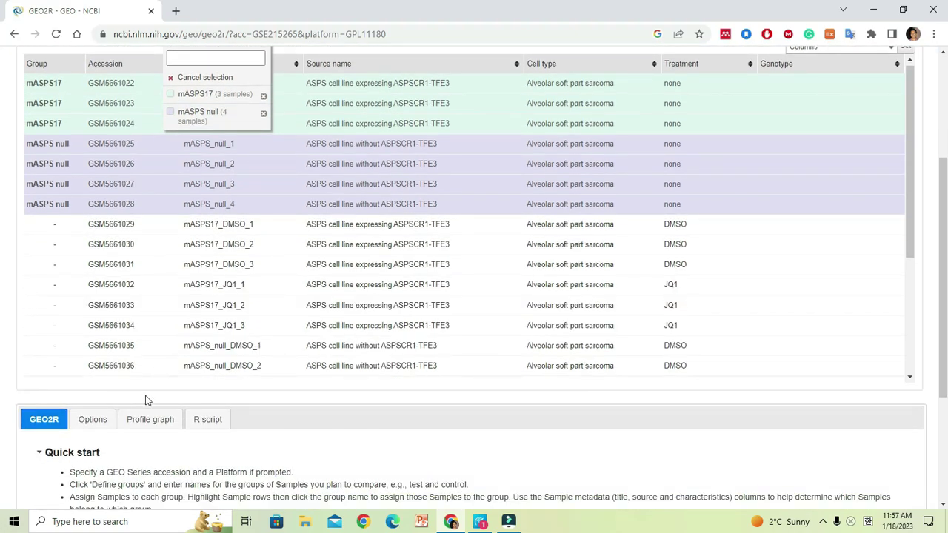
# Run the GEO2R analysis comparing the two defined groups with the default settings.
pyautogui.scroll(-3, 94, 415)
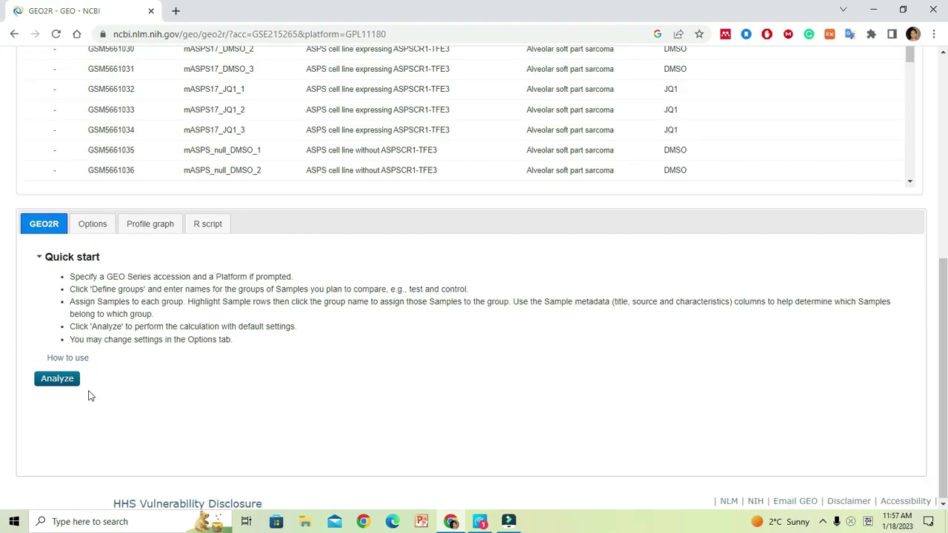
pyautogui.click(68, 382)
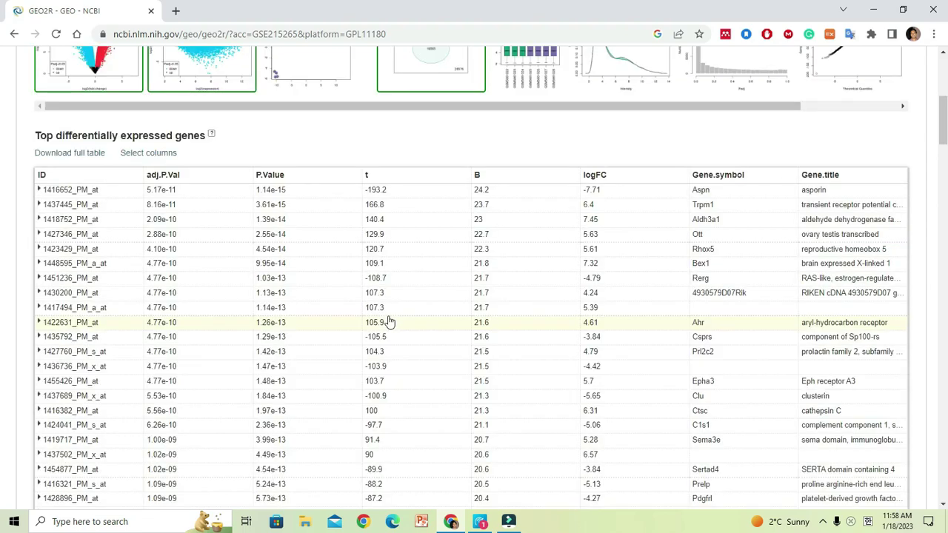
# View the enlarged boxplot of the selected samples among the visualizations and close it.
pyautogui.scroll(3, 390, 326)
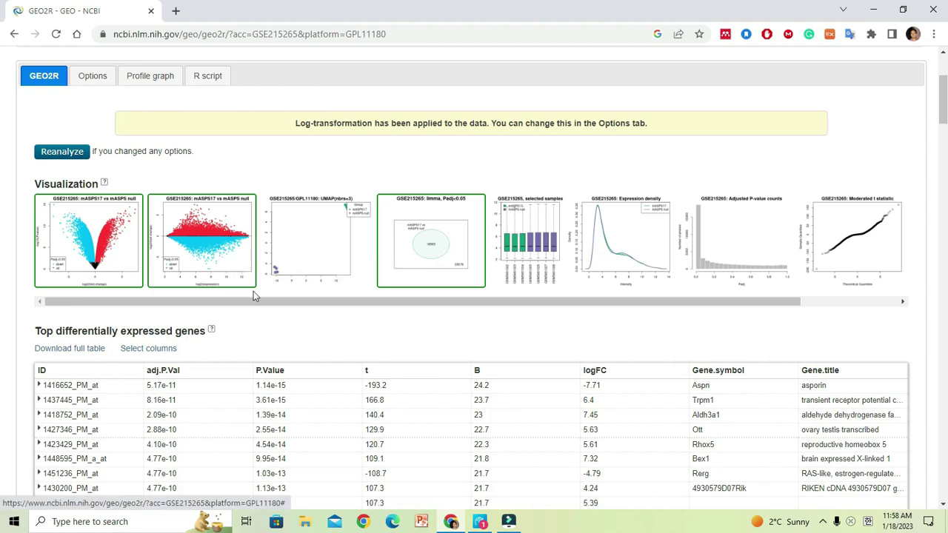
pyautogui.click(527, 226)
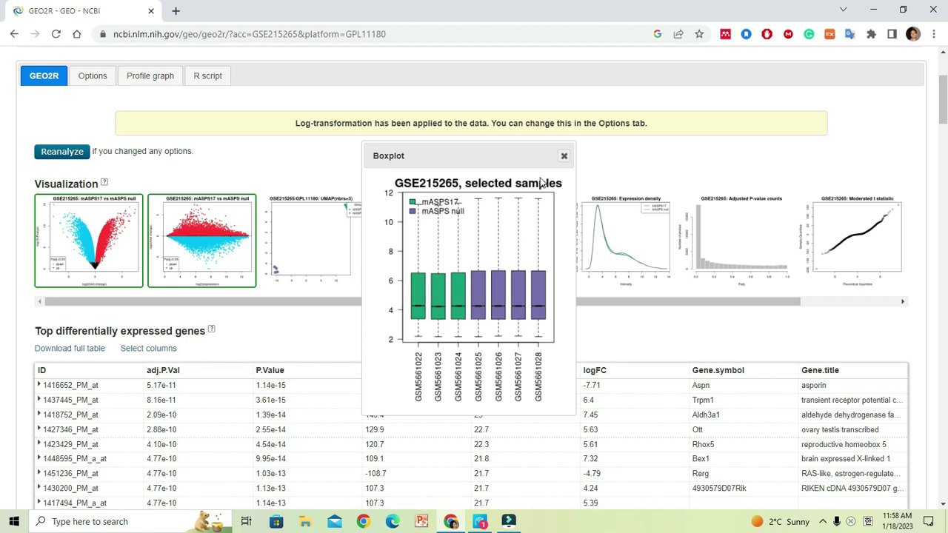
pyautogui.click(563, 156)
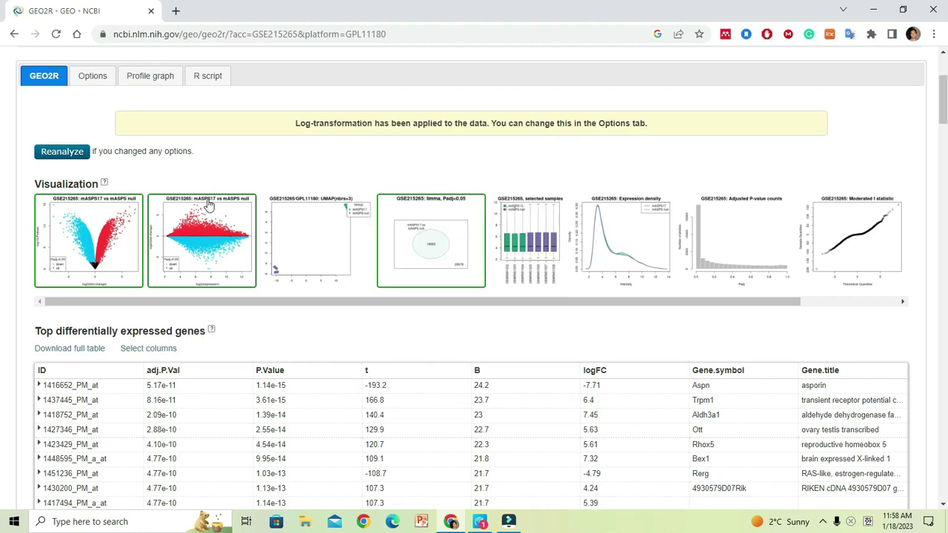
# Enlarge the volcano plot, open it for exploration, and inspect the details of individual upregulated gene points.
pyautogui.click(106, 237)
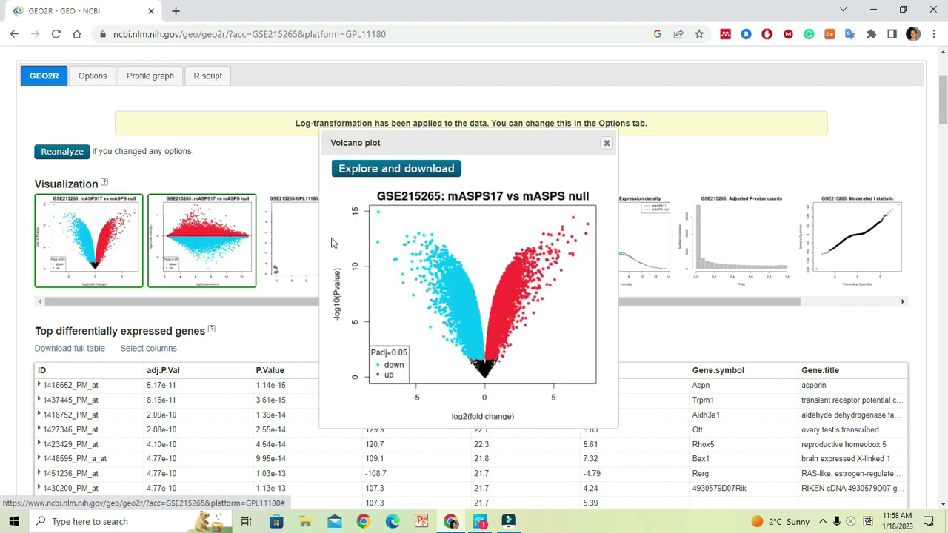
pyautogui.click(396, 171)
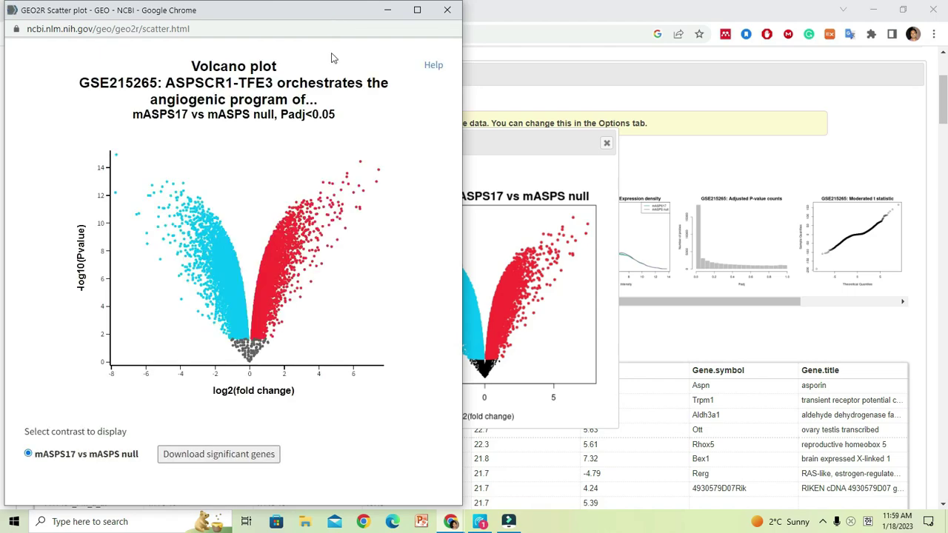
pyautogui.moveTo(308, 233)
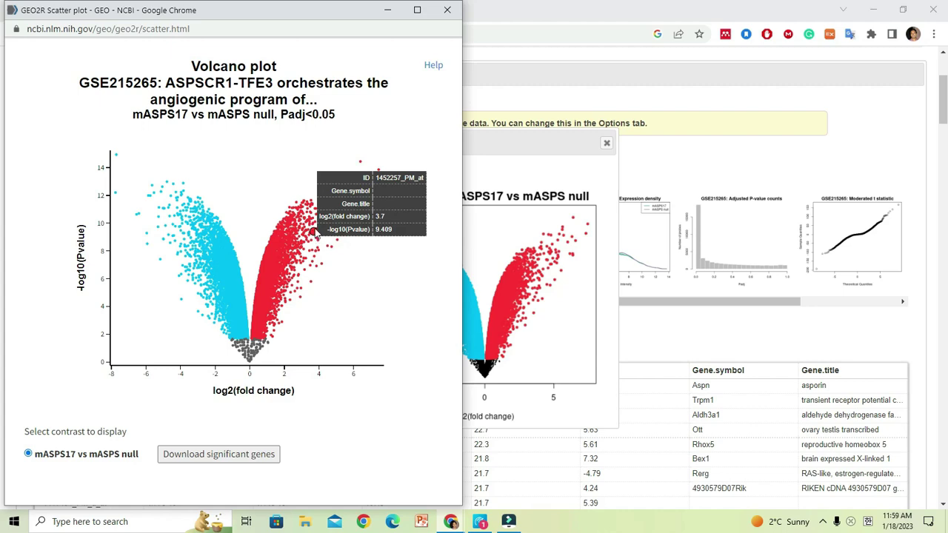
pyautogui.moveTo(328, 216)
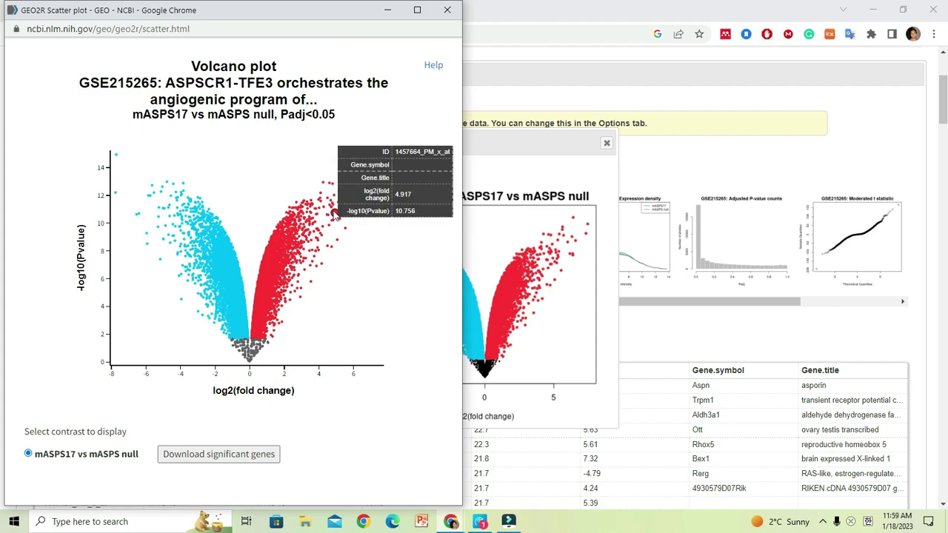
pyautogui.moveTo(334, 199)
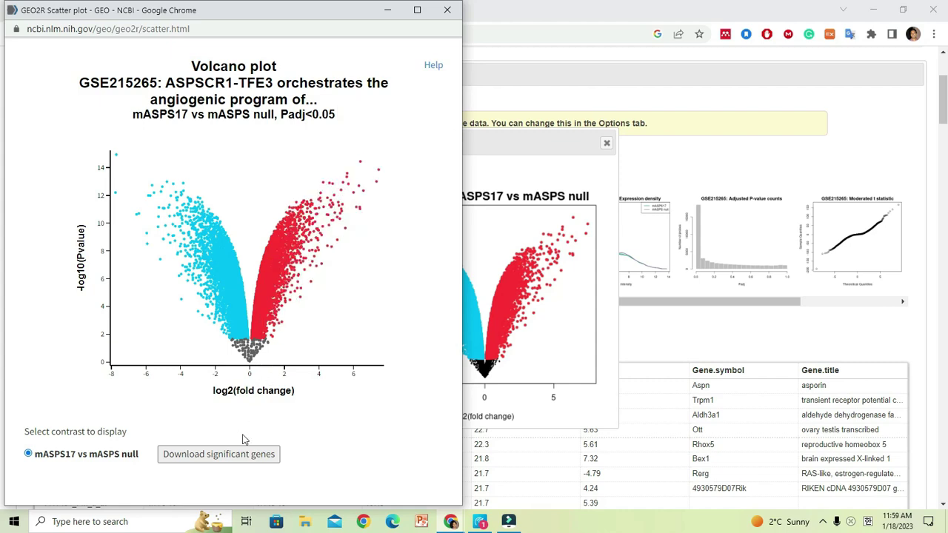
# Download the significant genes for mASPS17 vs mASPS null, look through genes.tsv, and close the file.
pyautogui.click(206, 460)
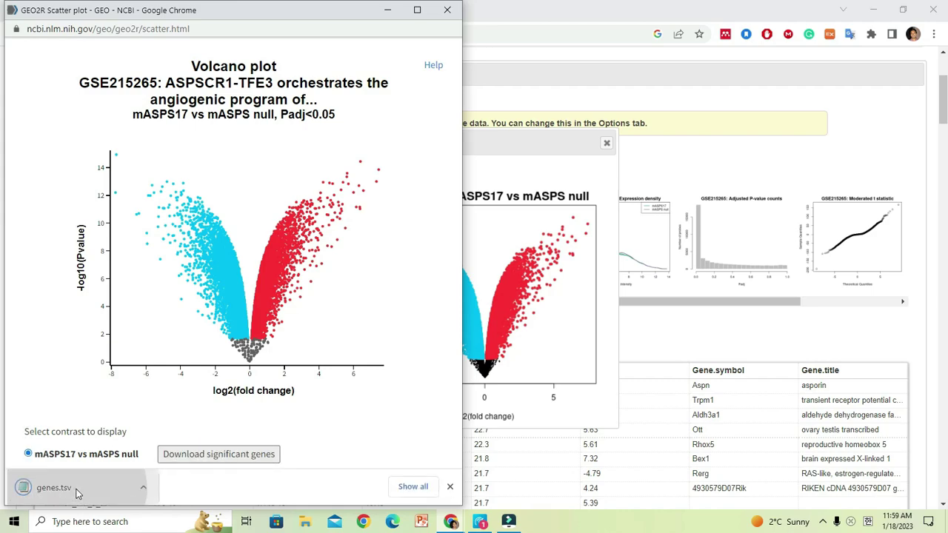
pyautogui.click(76, 490)
pyautogui.scroll(-20, 222, 256)
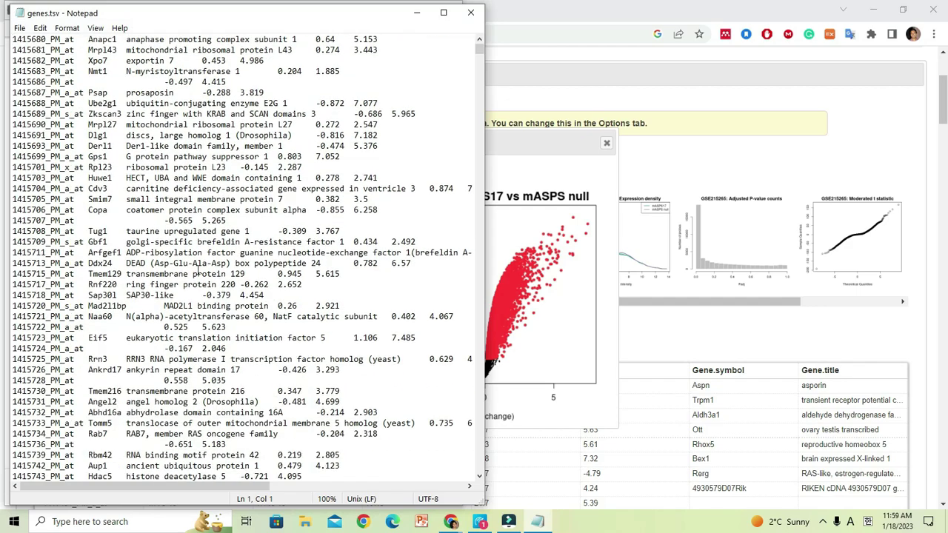
pyautogui.scroll(-20, 260, 256)
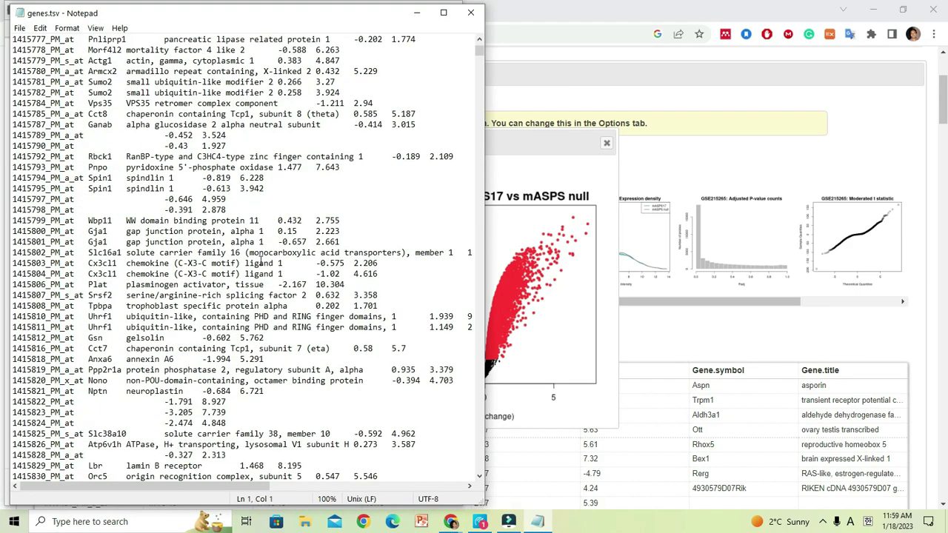
pyautogui.scroll(-20, 257, 263)
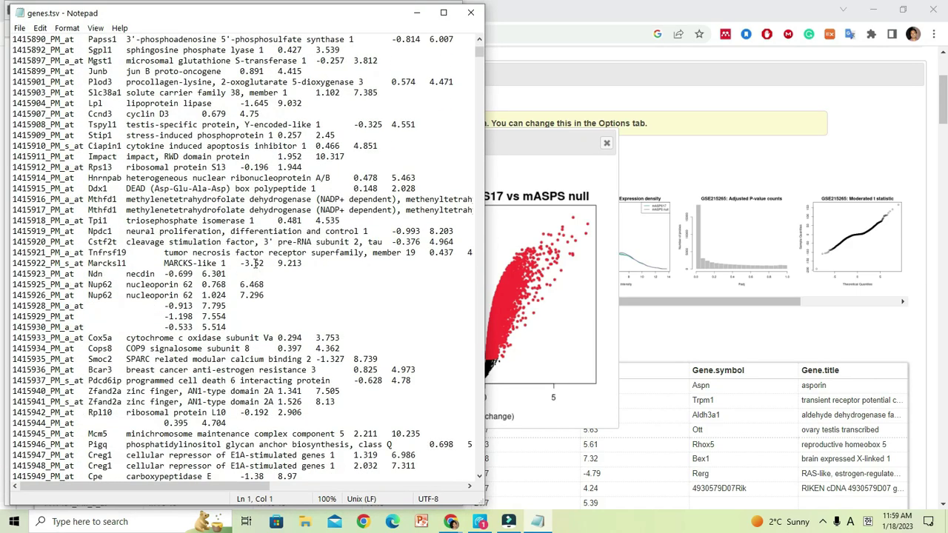
pyautogui.scroll(-14, 257, 263)
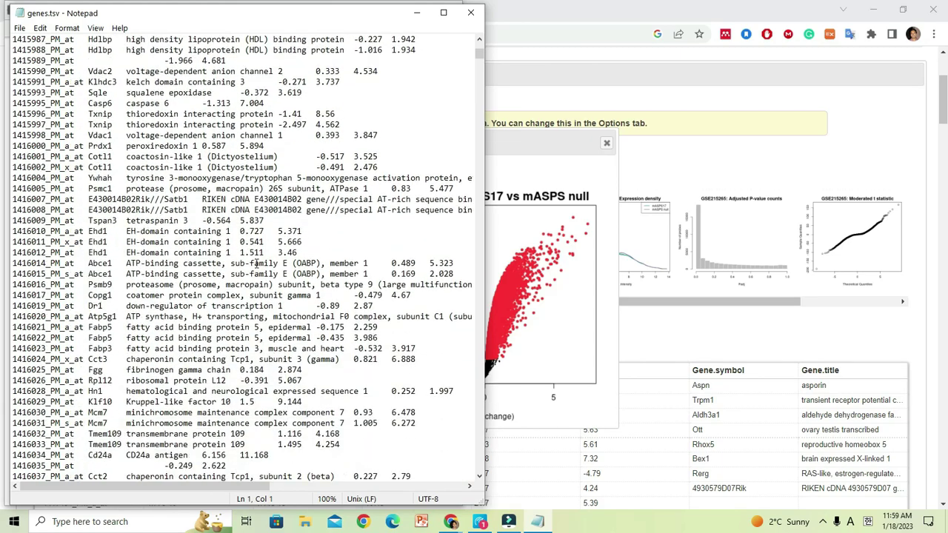
pyautogui.scroll(-1, 269, 247)
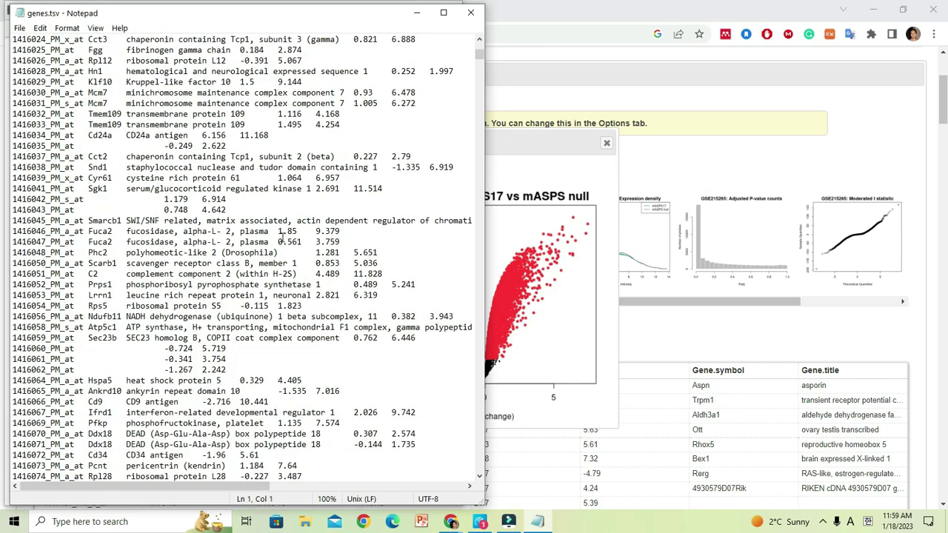
pyautogui.click(470, 12)
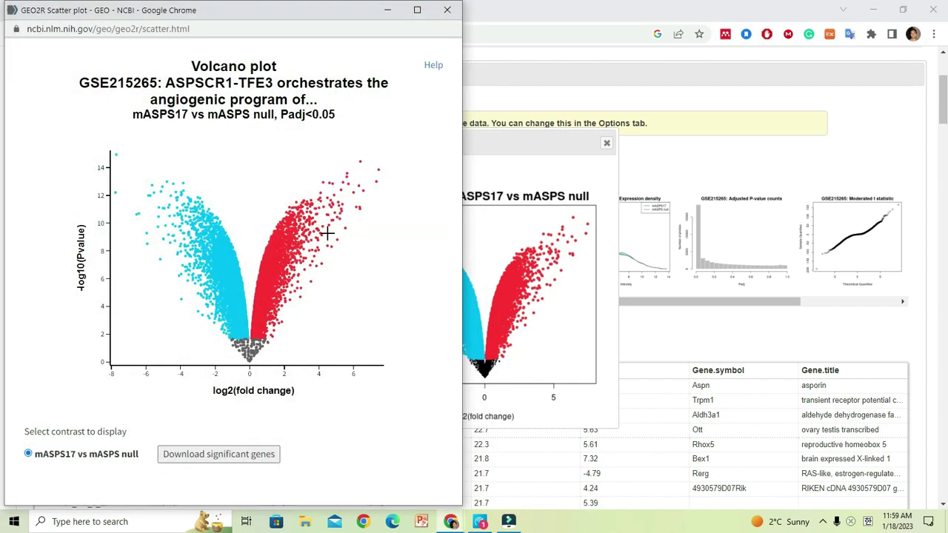
# Close both volcano plot views, and view the mean-difference plot before closing it too.
pyautogui.click(447, 15)
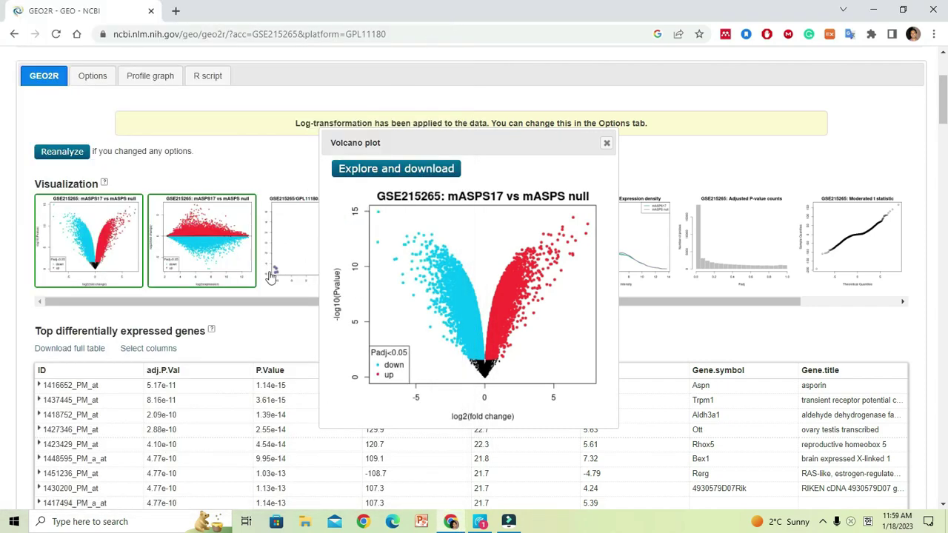
pyautogui.click(607, 145)
pyautogui.click(422, 267)
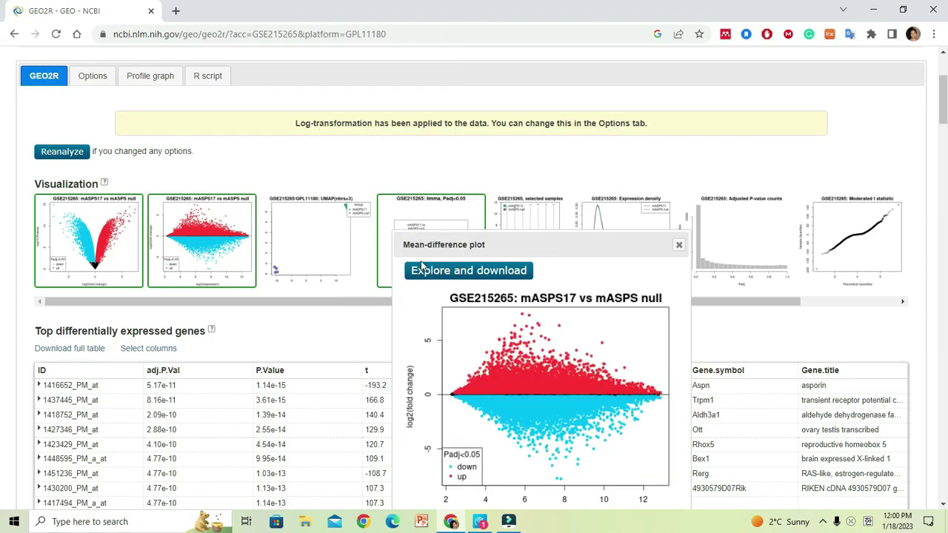
pyautogui.scroll(-1, 530, 226)
pyautogui.click(678, 179)
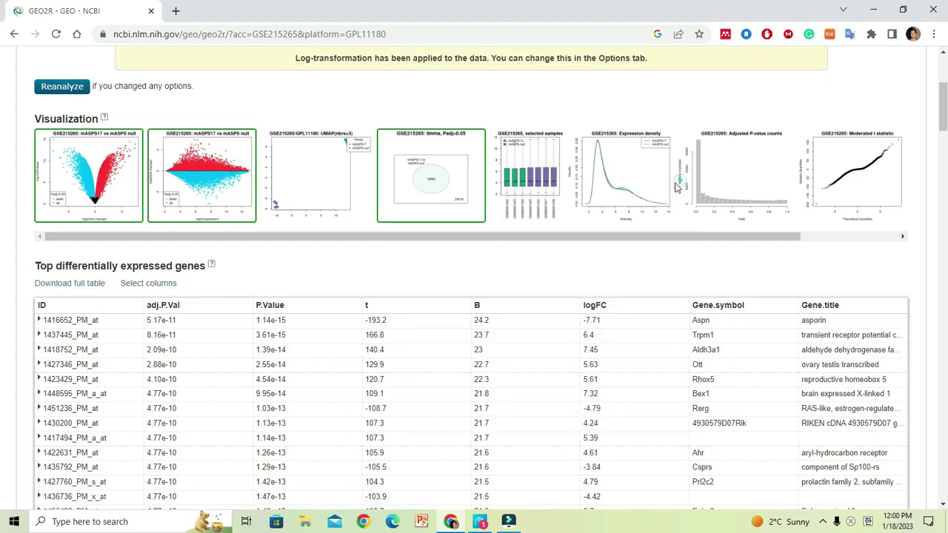
# View the expression profiles of 1437445_PM_at (Trpm1) and 1451236_PM_at (Rerg) in the top differentially expressed genes table.
pyautogui.scroll(-2, 415, 326)
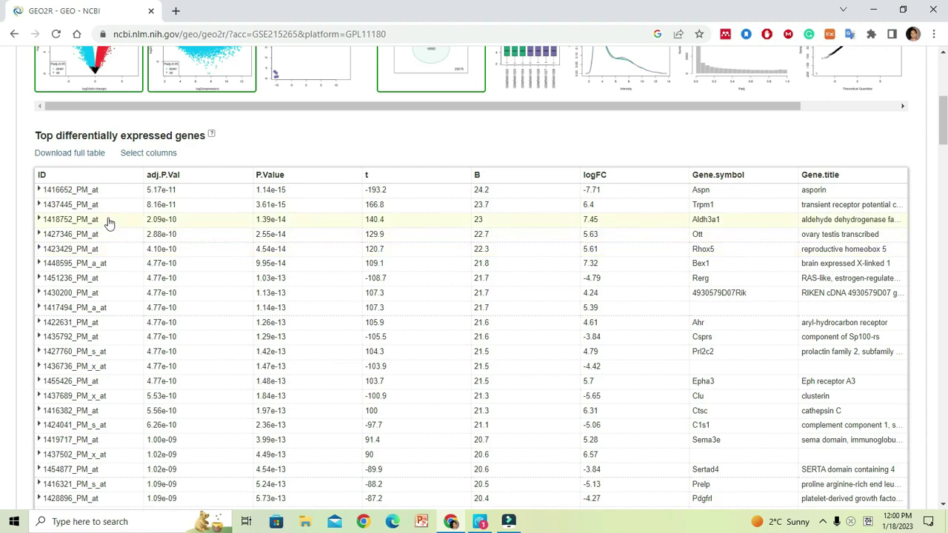
pyautogui.click(87, 210)
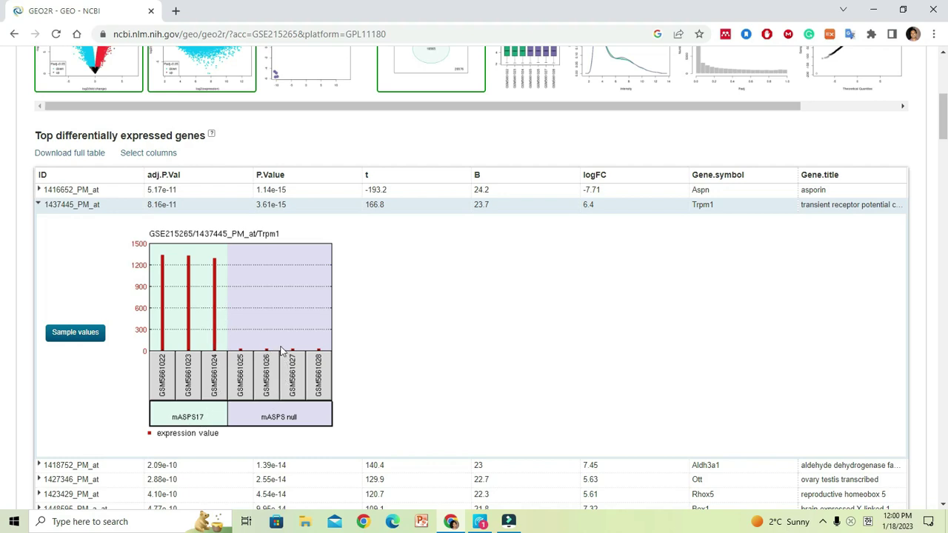
pyautogui.rightClick(283, 434)
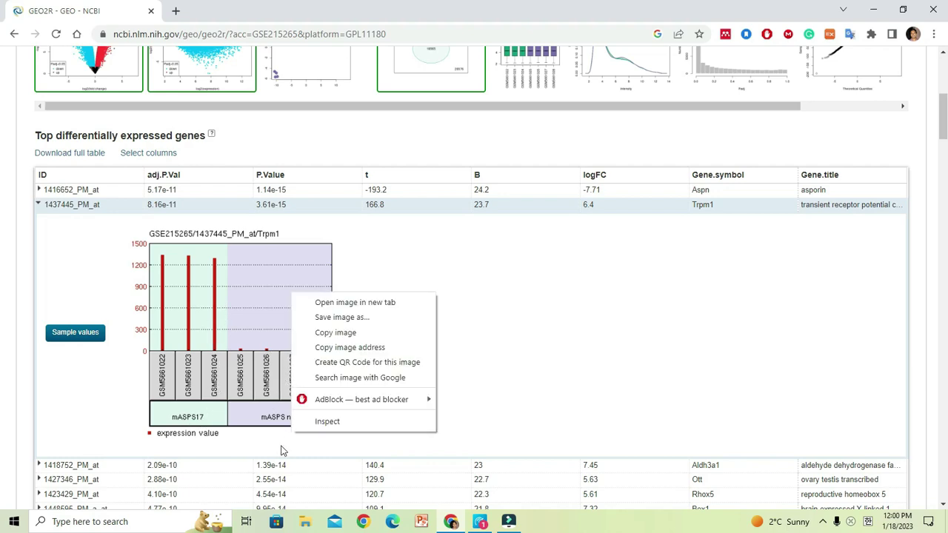
pyautogui.click(282, 448)
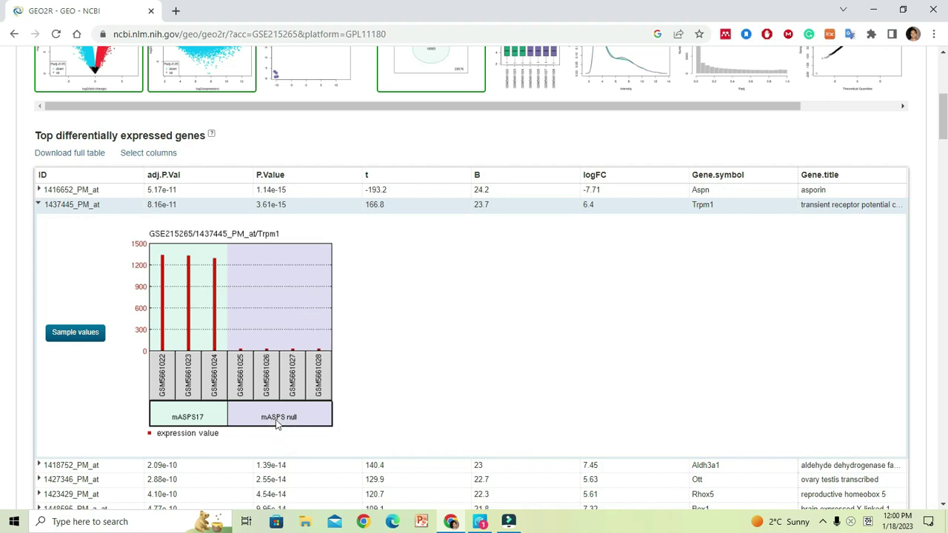
pyautogui.click(74, 208)
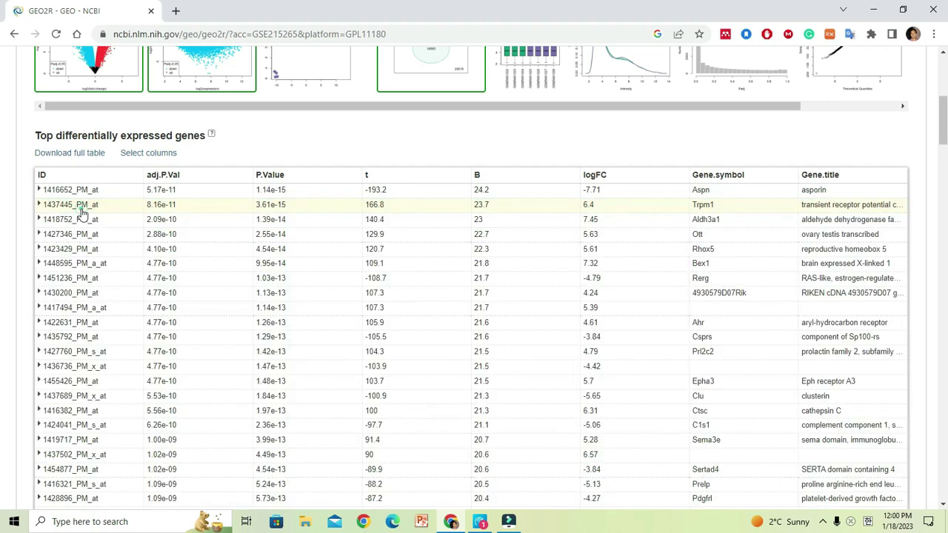
pyautogui.click(75, 281)
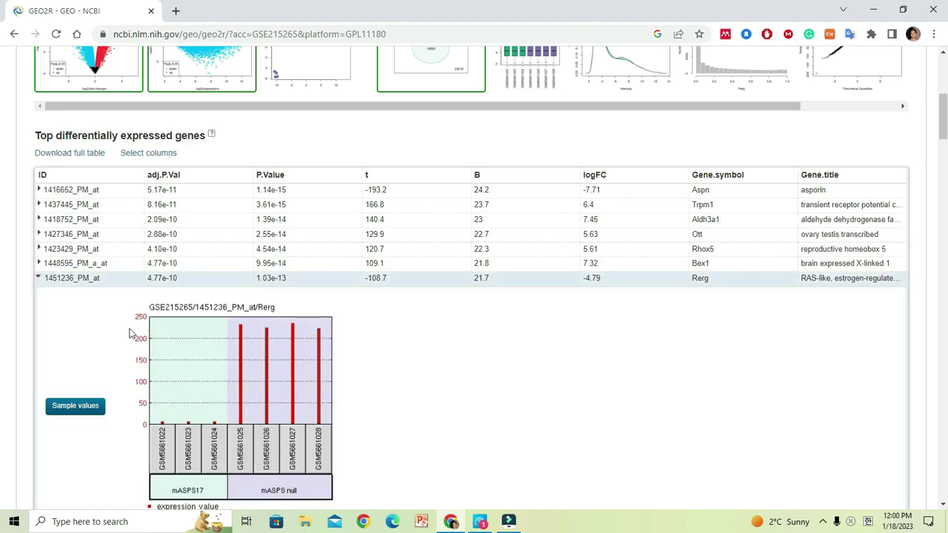
# Review the analysis options, including the P-value adjustment and the significance level cut-off.
pyautogui.scroll(3, 129, 334)
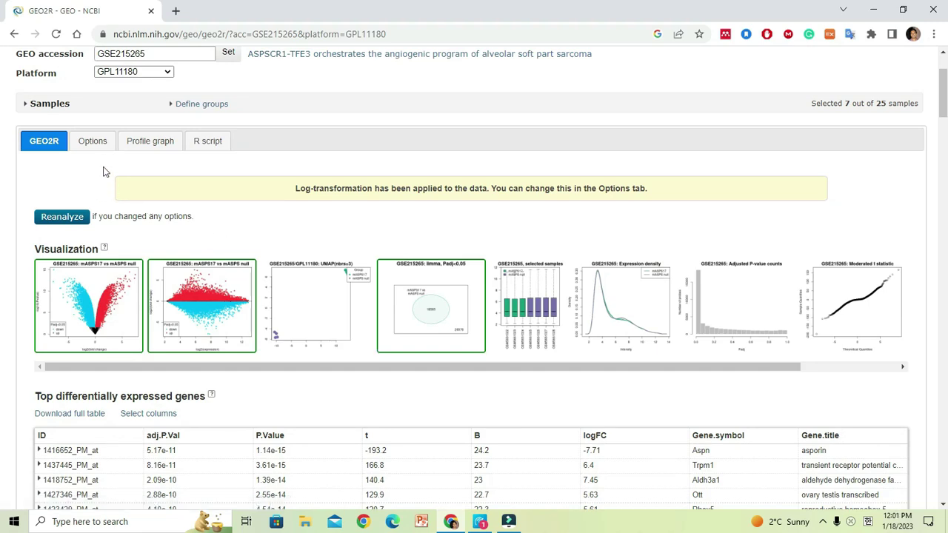
pyautogui.click(94, 142)
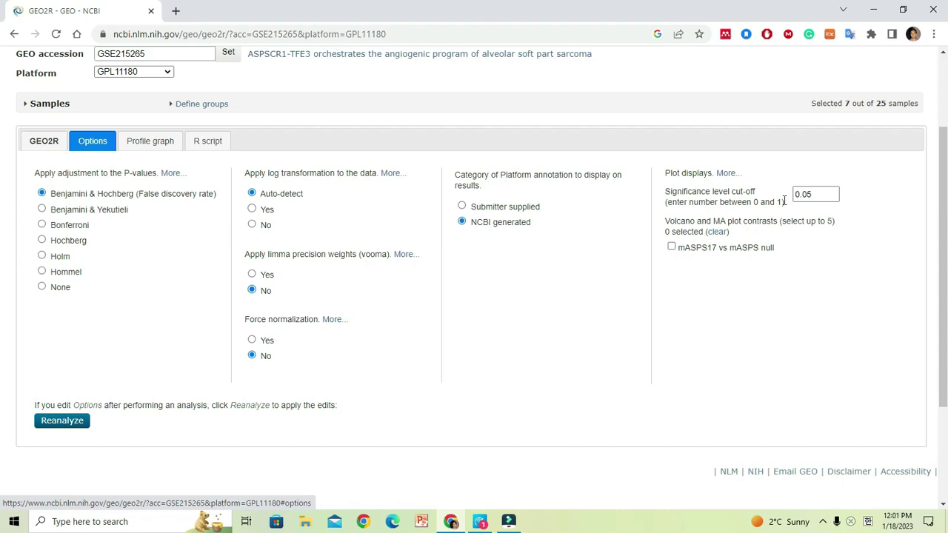
pyautogui.doubleClick(807, 194)
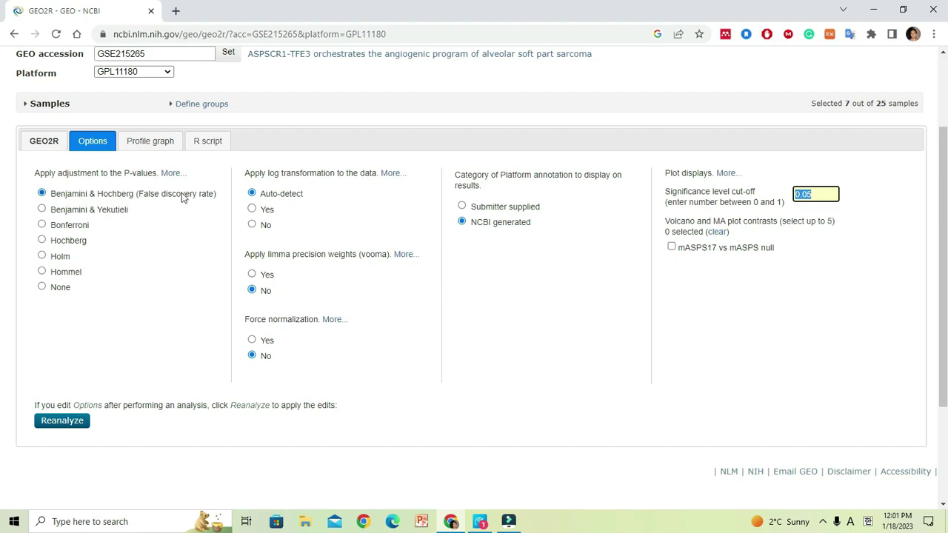
# Check the profile graph's ID field and copy the ID 1416652_PM_at from the top differentially expressed genes table.
pyautogui.click(161, 143)
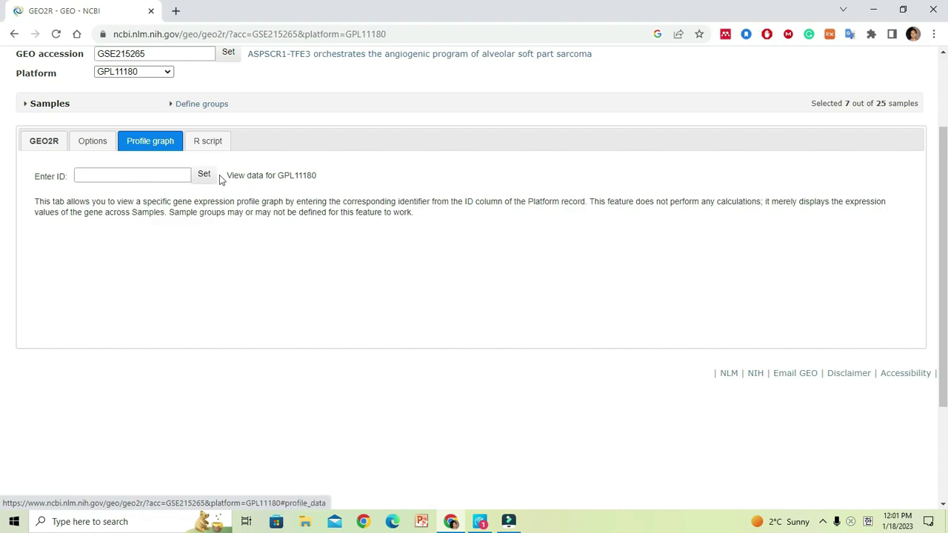
pyautogui.click(44, 141)
pyautogui.scroll(-3, 101, 233)
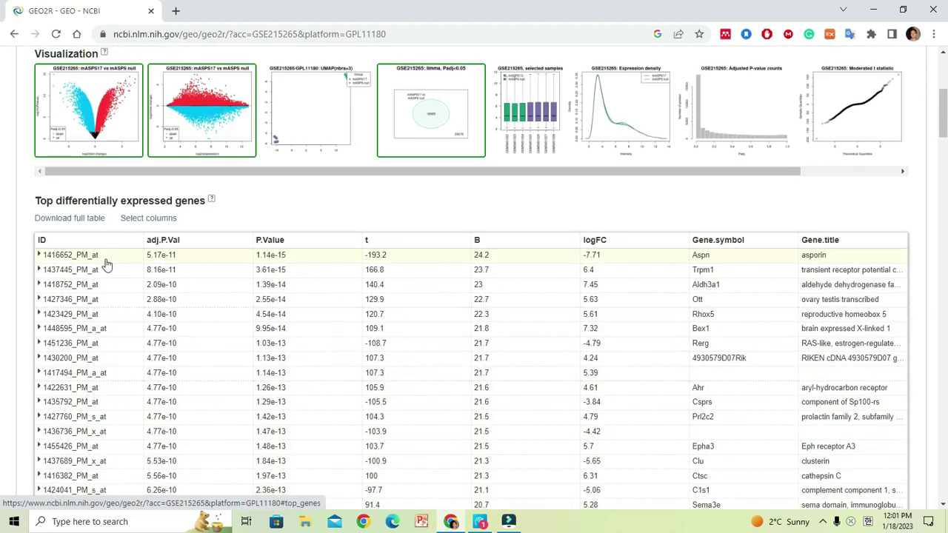
pyautogui.moveTo(104, 259); pyautogui.dragTo(46, 259)
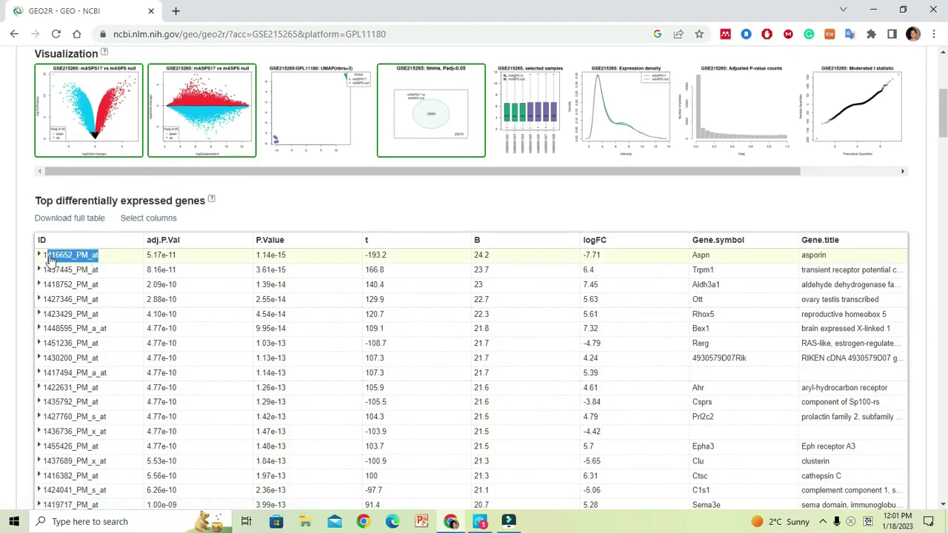
pyautogui.click(45, 260)
pyautogui.doubleClick(44, 260)
pyautogui.rightClick(51, 257)
pyautogui.click(74, 265)
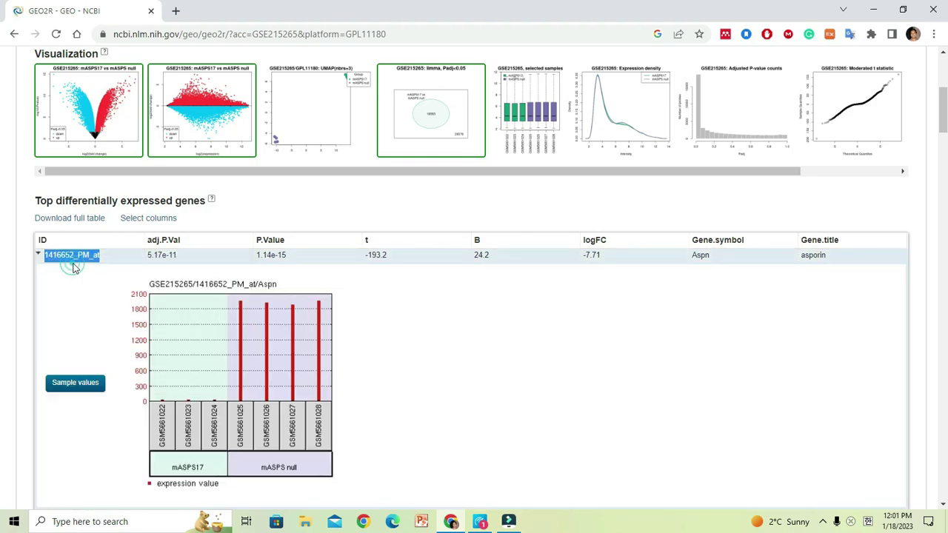
# Paste 1416652_PM_at as the profile graph ID and set it to display that gene's expression.
pyautogui.scroll(4, 138, 168)
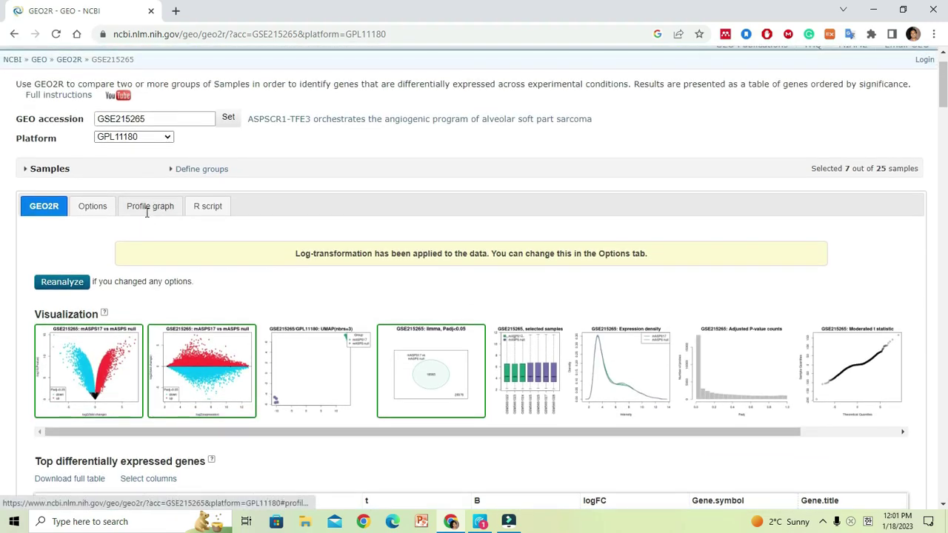
pyautogui.click(146, 207)
pyautogui.click(170, 239)
pyautogui.rightClick(170, 241)
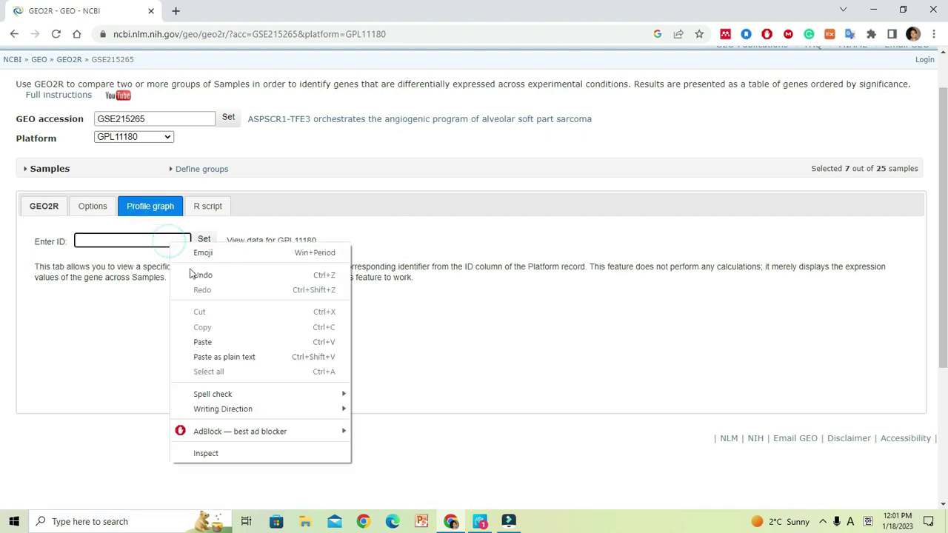
pyautogui.click(203, 341)
pyautogui.click(202, 242)
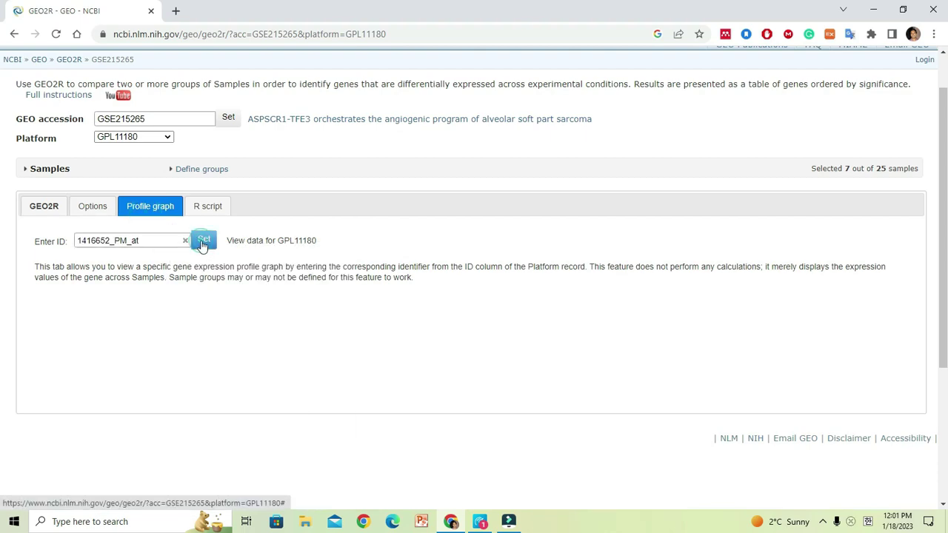
# Return to the GEO2R results and look over the visualizations and the expanded Aspn expression profile.
pyautogui.click(49, 214)
pyautogui.scroll(-3, 253, 333)
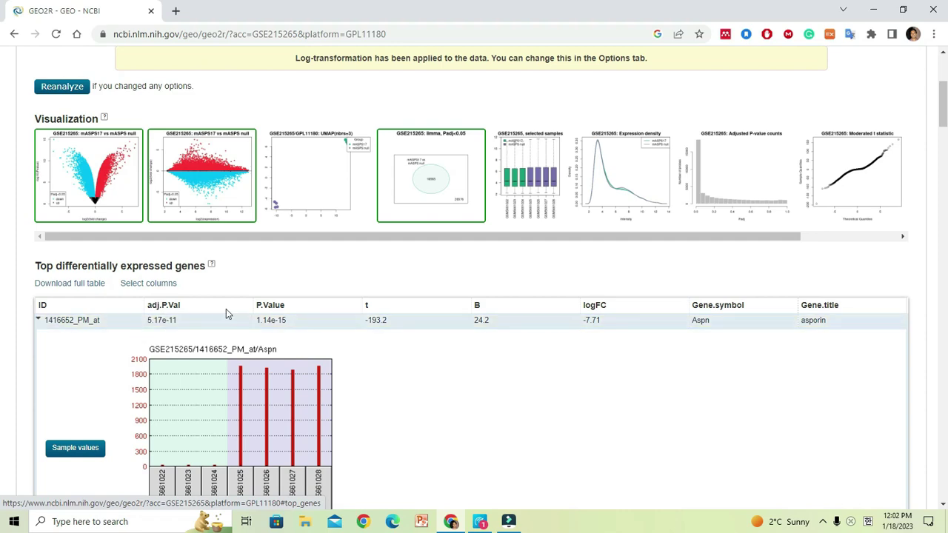
pyautogui.scroll(3, 226, 309)
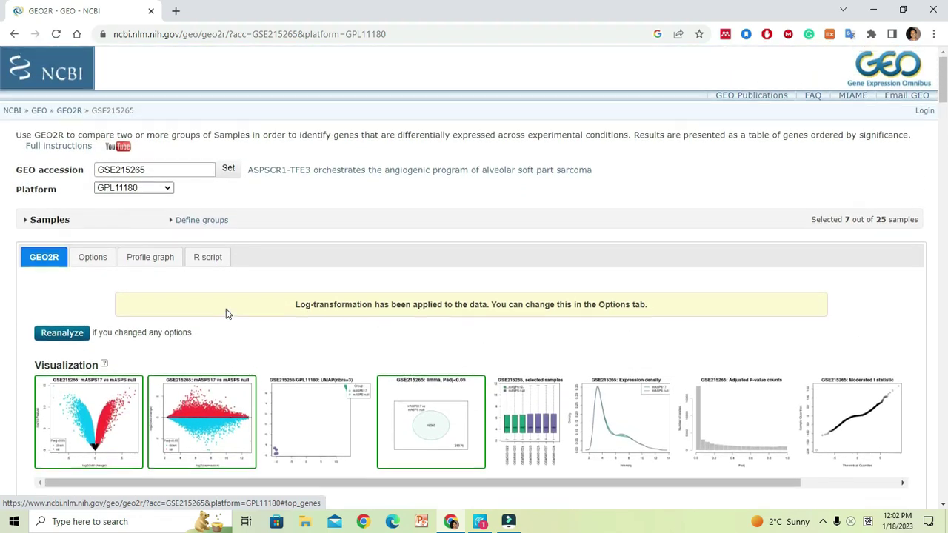
# Open the R script of the analysis and read through its group, linear model and statistics sections.
pyautogui.click(209, 258)
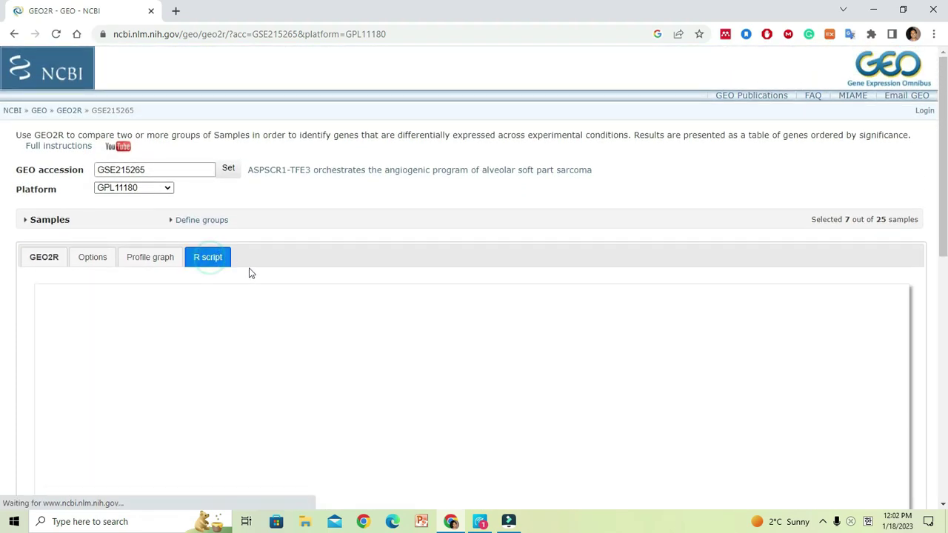
pyautogui.scroll(-2, 256, 281)
pyautogui.scroll(-1, 222, 318)
pyautogui.scroll(-6, 220, 321)
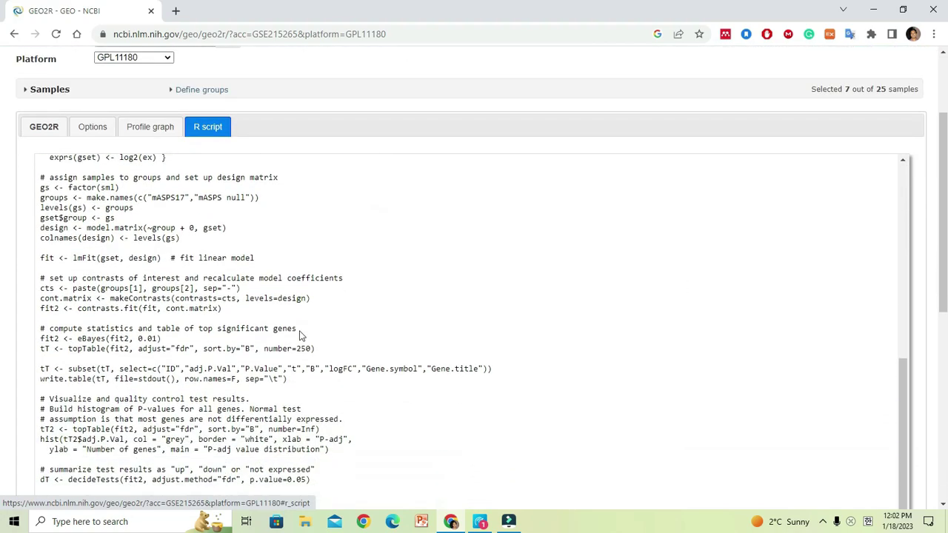
# Review the R script's plotting sections, then its opening sections on loading data, group membership and log2 transformation.
pyautogui.scroll(-5, 294, 317)
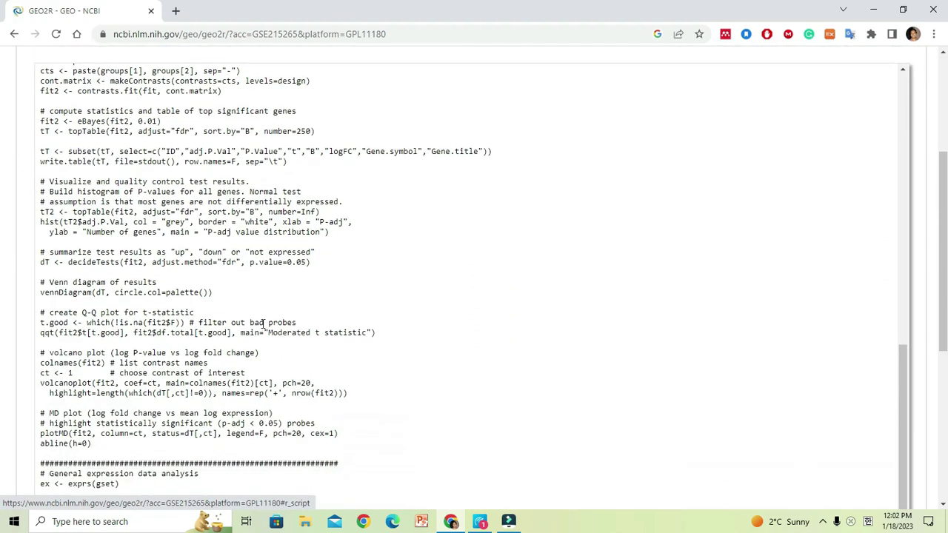
pyautogui.scroll(10, 276, 323)
pyautogui.scroll(5, 274, 323)
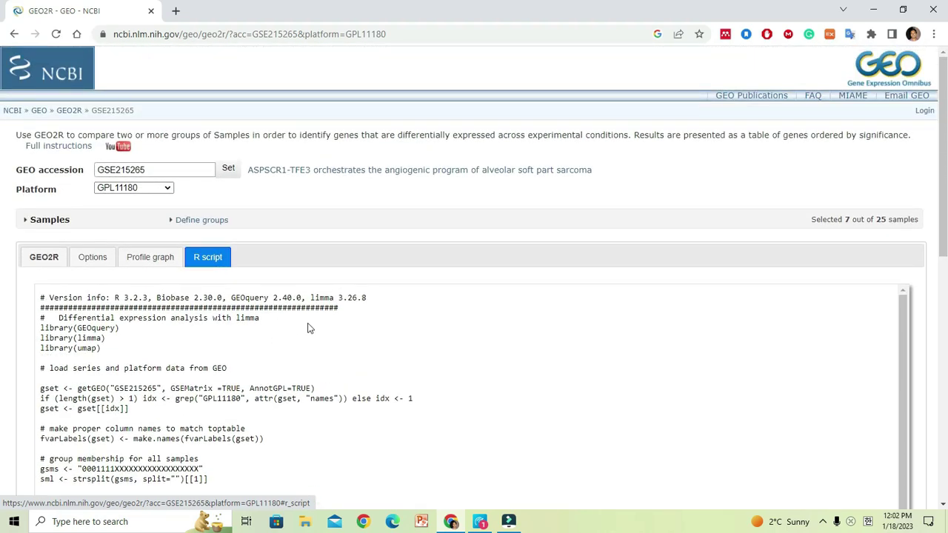
pyautogui.scroll(-2, 311, 333)
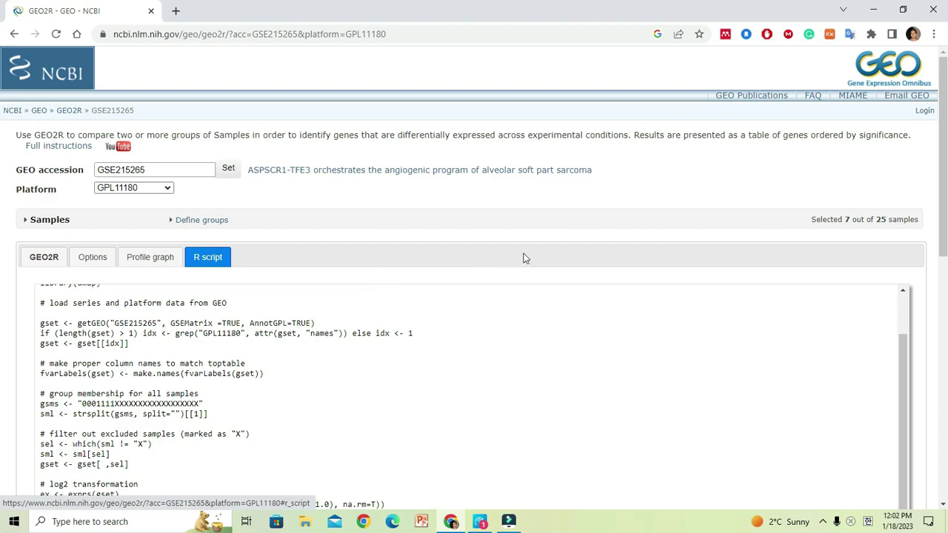
pyautogui.scroll(-2, 430, 267)
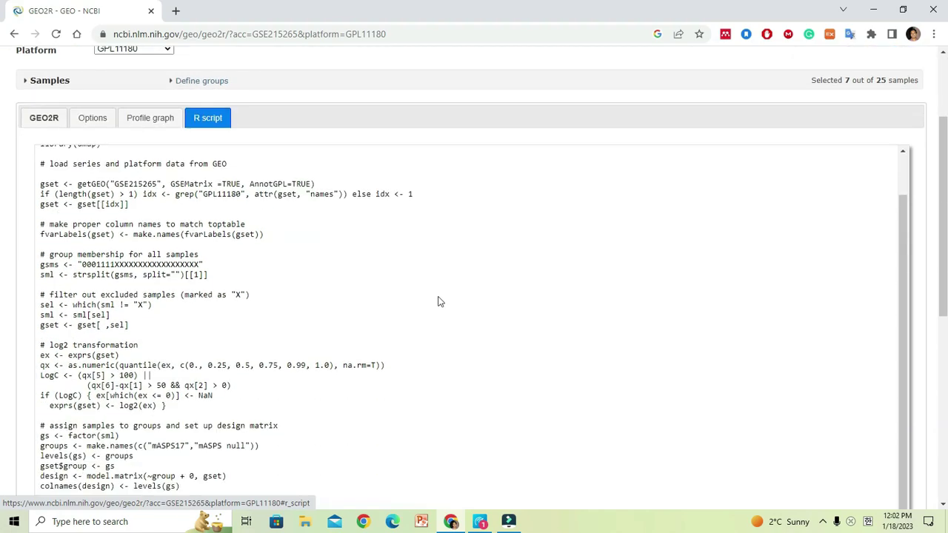
pyautogui.scroll(2, 438, 300)
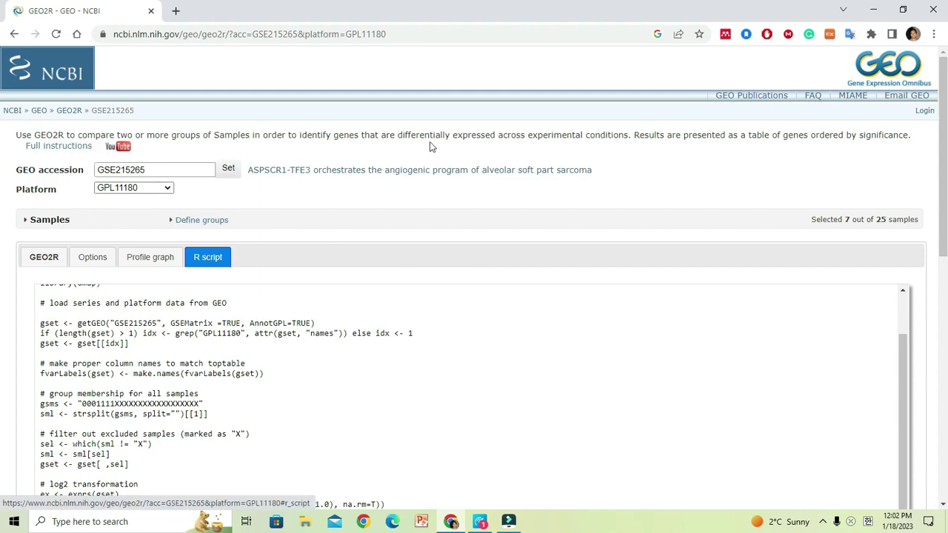
# Open the full GEO2R instructions and skim the guidance on defining groups, assigning samples and top differentially expressed genes.
pyautogui.click(72, 151)
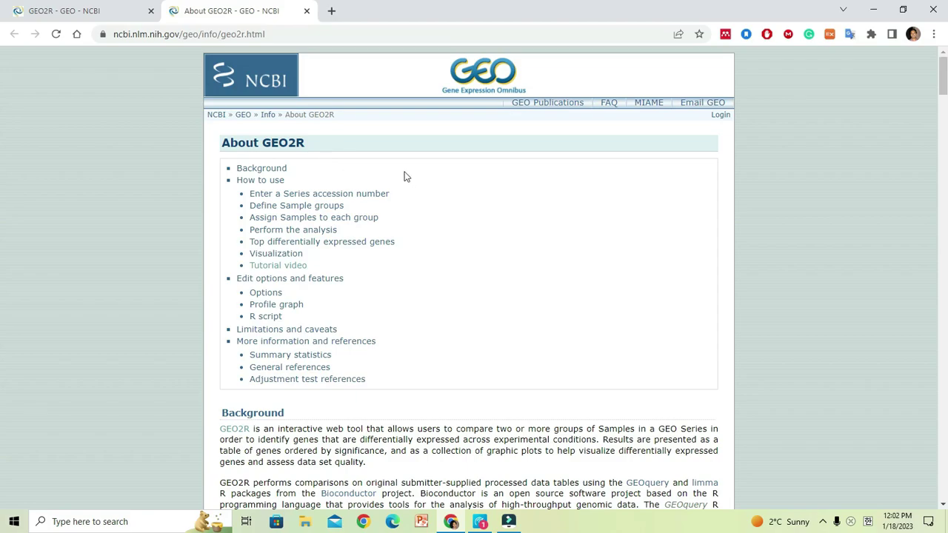
pyautogui.scroll(-12, 437, 326)
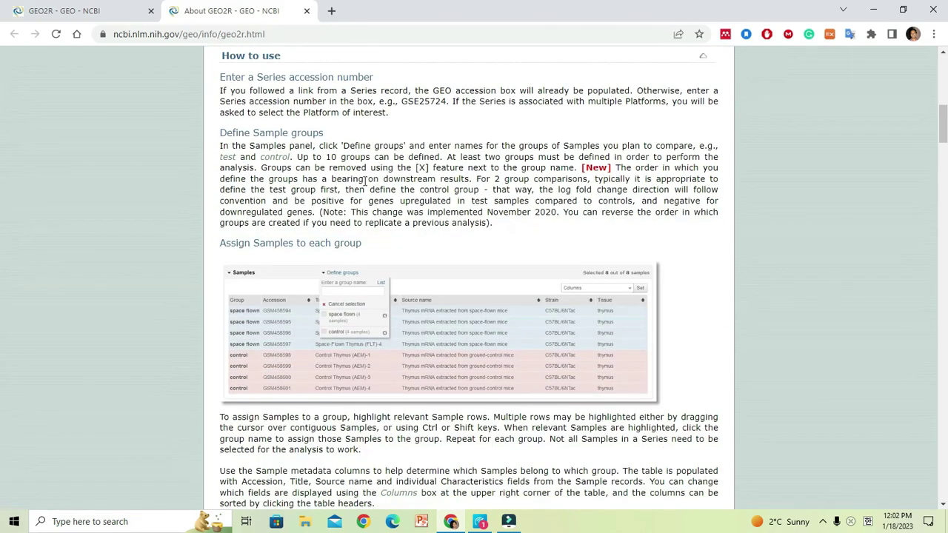
pyautogui.scroll(-8, 437, 326)
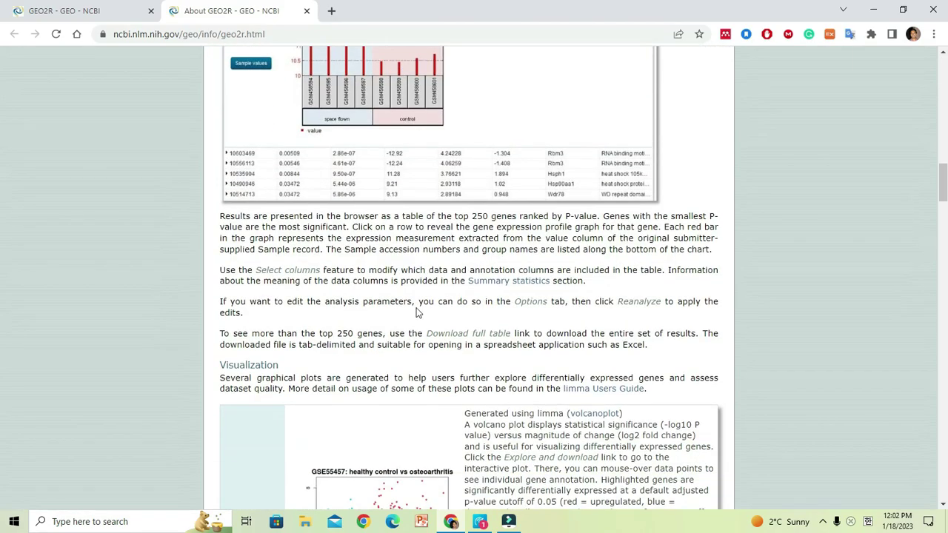
# Look through the instructions' visualization explanations, from volcano plot to expression density, and return to the GSE215265 analysis page.
pyautogui.scroll(-3, 417, 311)
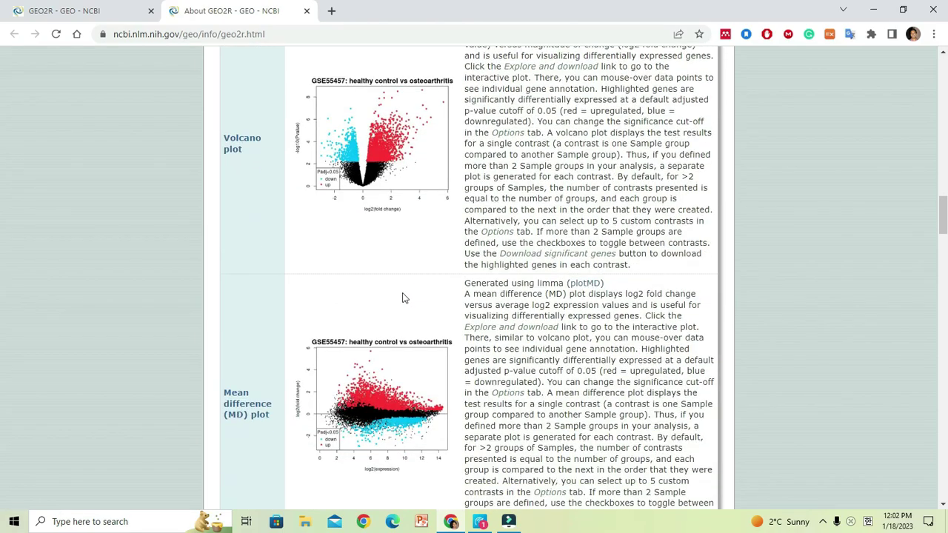
pyautogui.scroll(-2, 415, 304)
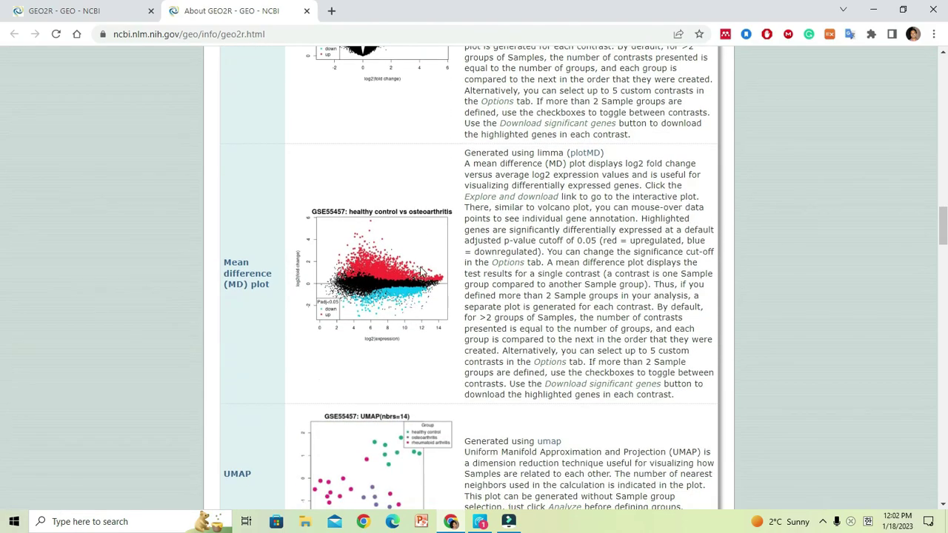
pyautogui.scroll(-3, 419, 271)
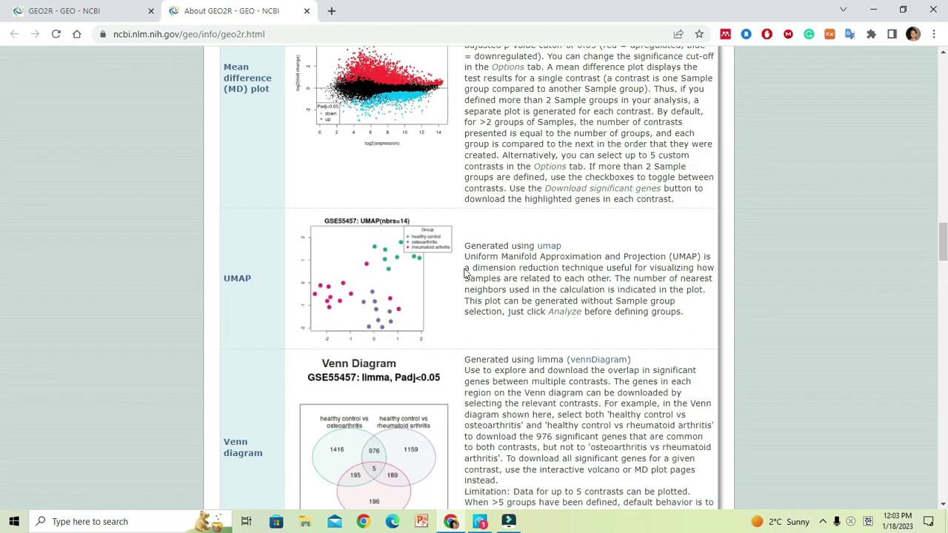
pyautogui.scroll(-5, 465, 274)
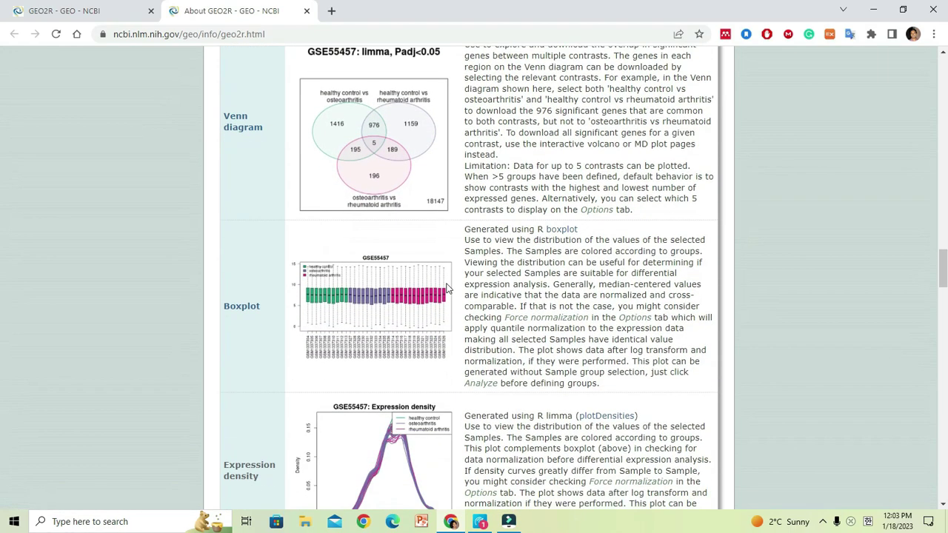
pyautogui.scroll(-7, 445, 285)
pyautogui.press('Home')
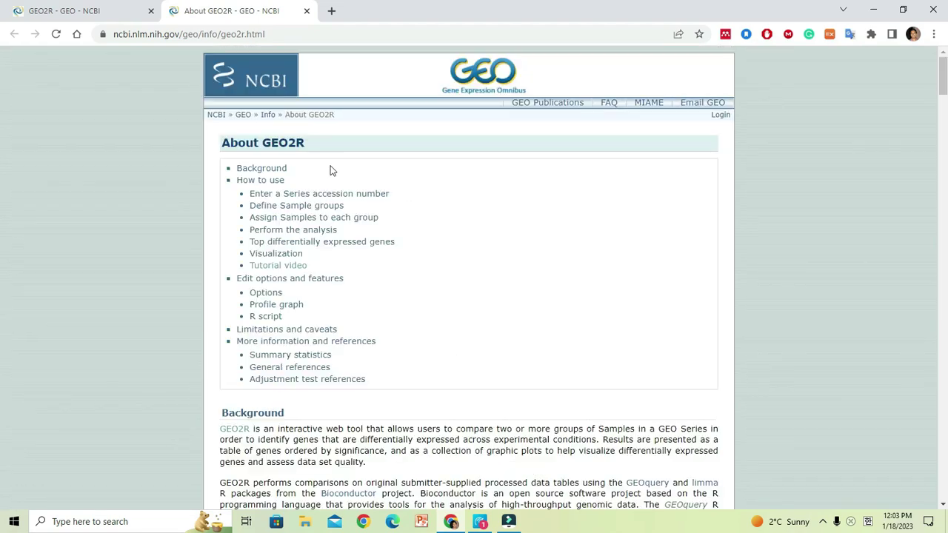
pyautogui.click(132, 15)
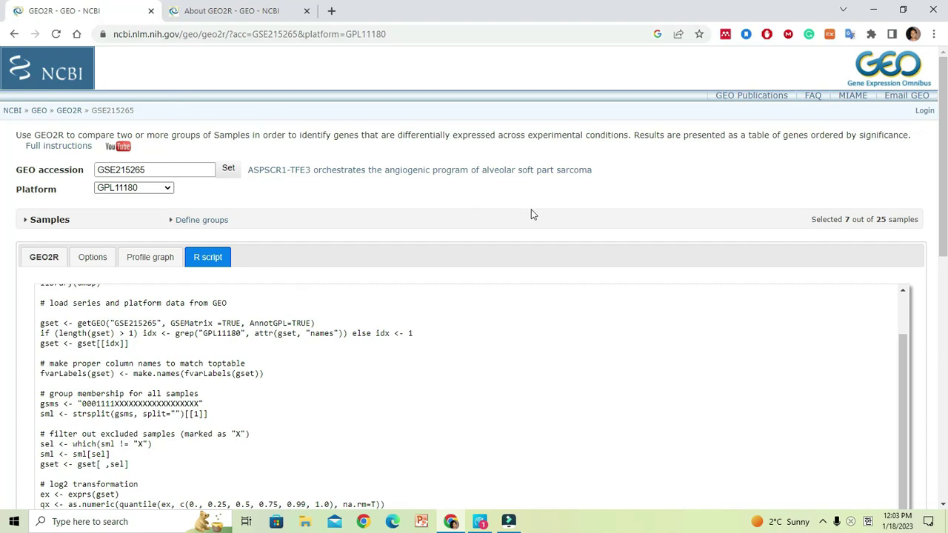